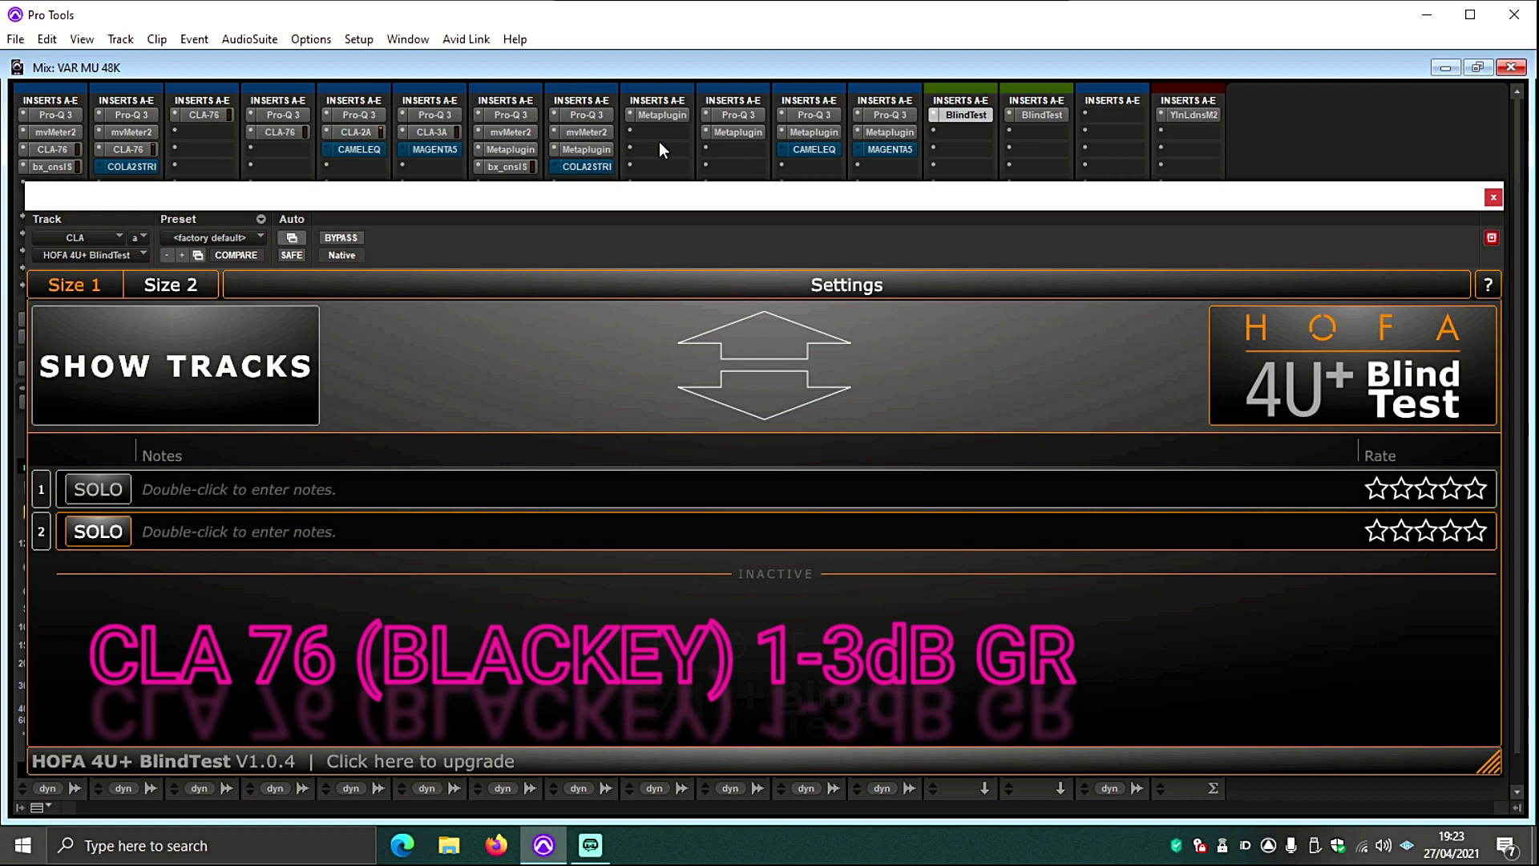
- Audition both hidden blind-test tracks in turn, note "os" on track 1 and reveal the track names
key(Up)
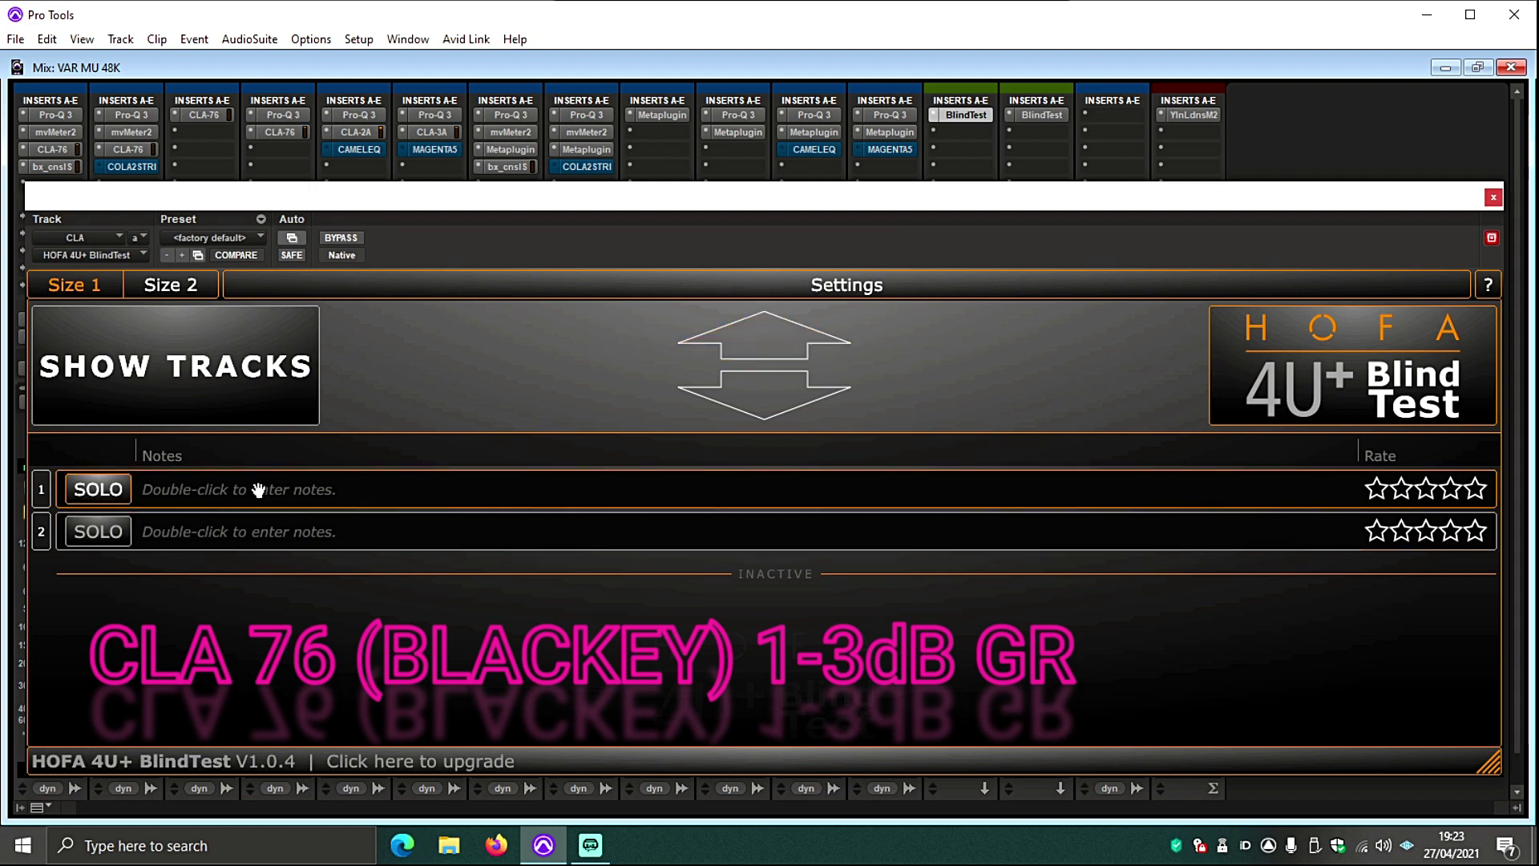
key(Down)
double_click(183, 492)
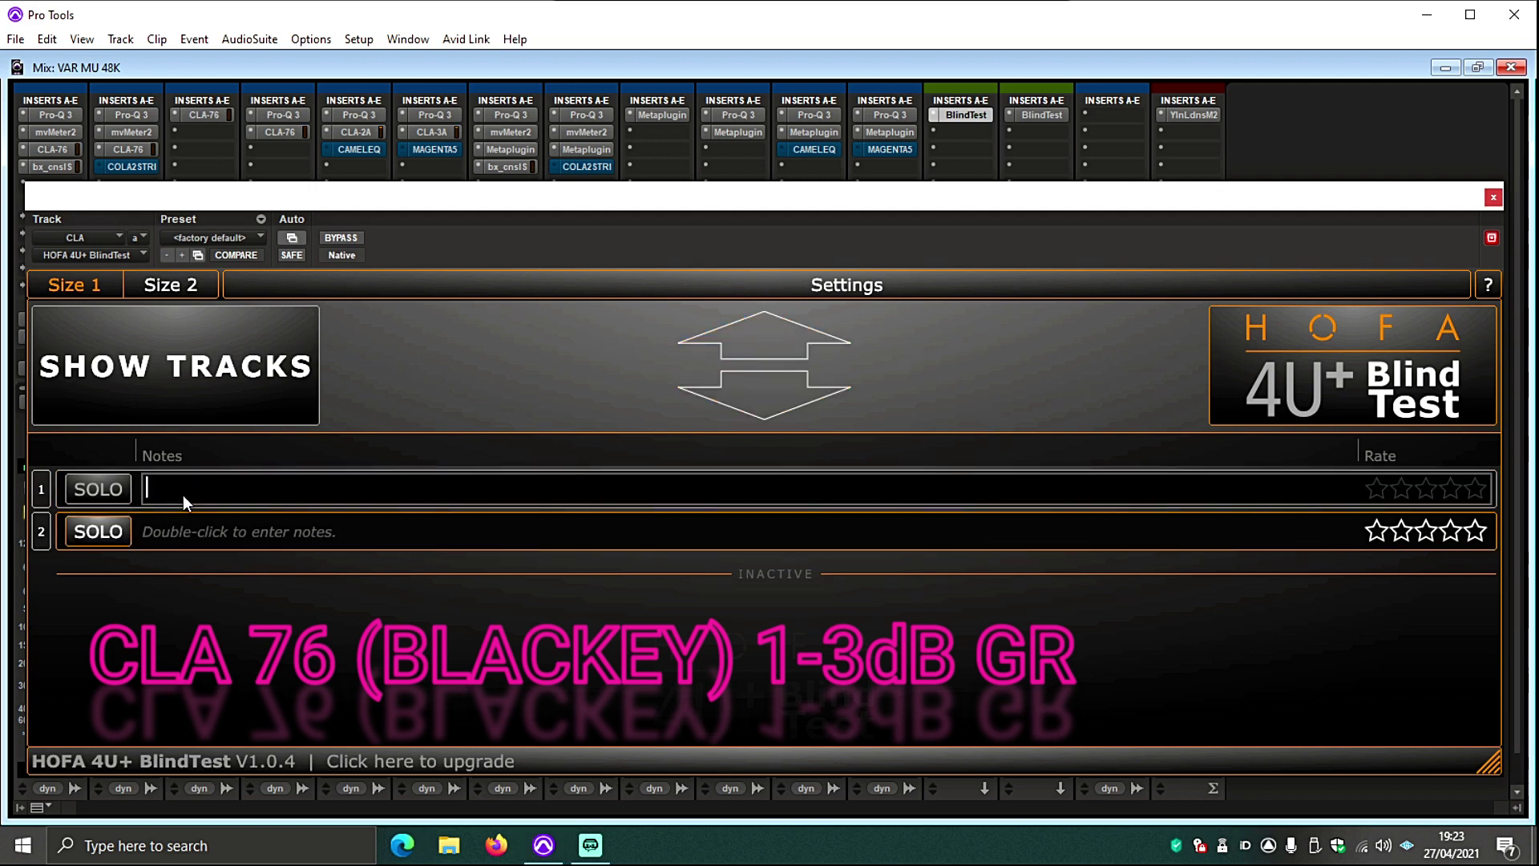
click(197, 371)
- Compare the revealed CLA OVERSAMPLED and CLA tracks by soloing them alternately
key(Up)
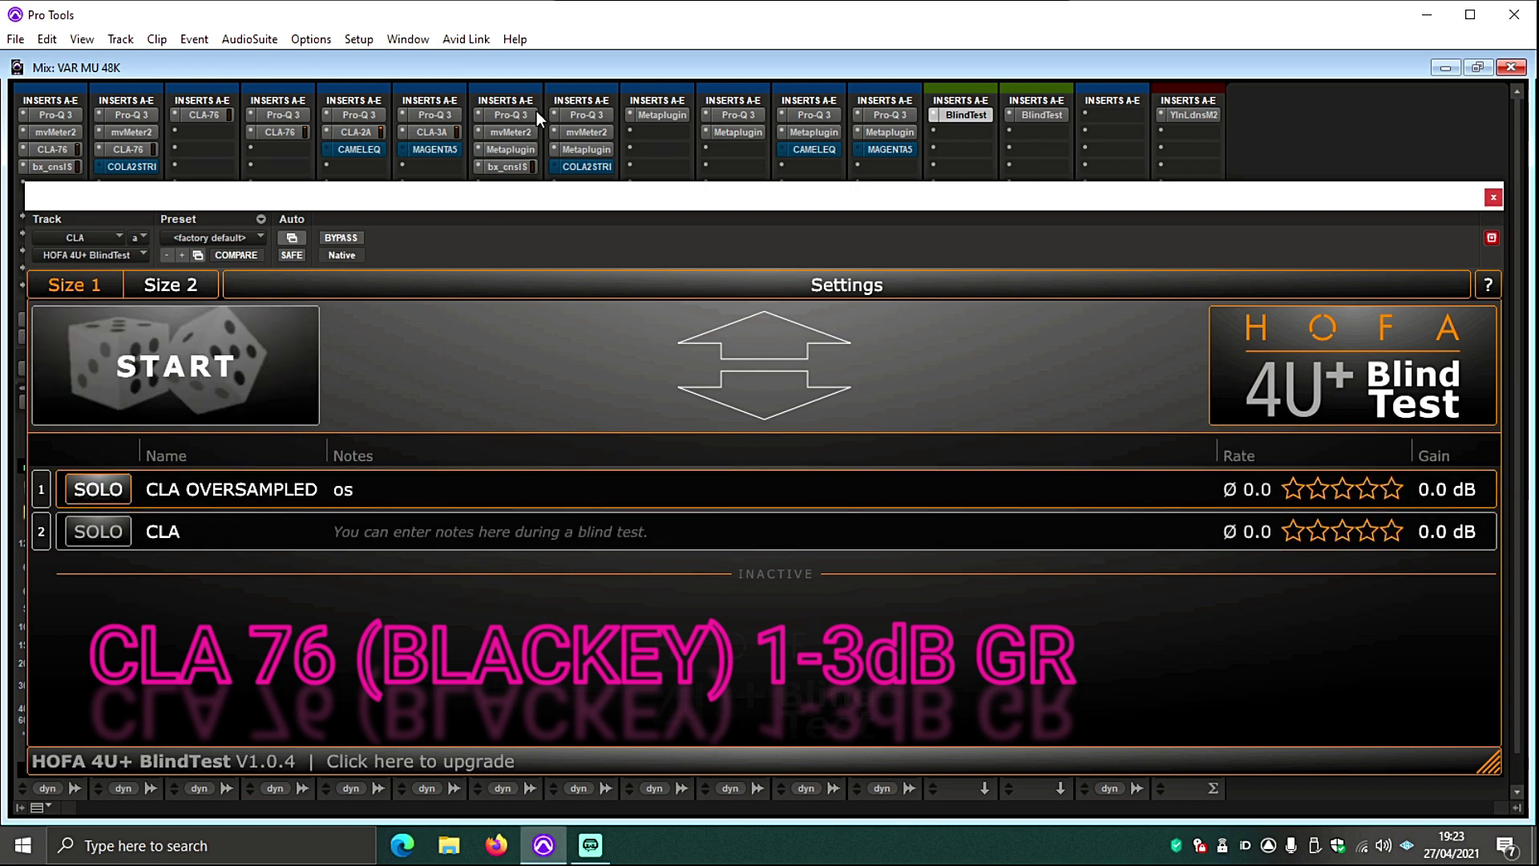
key(Down)
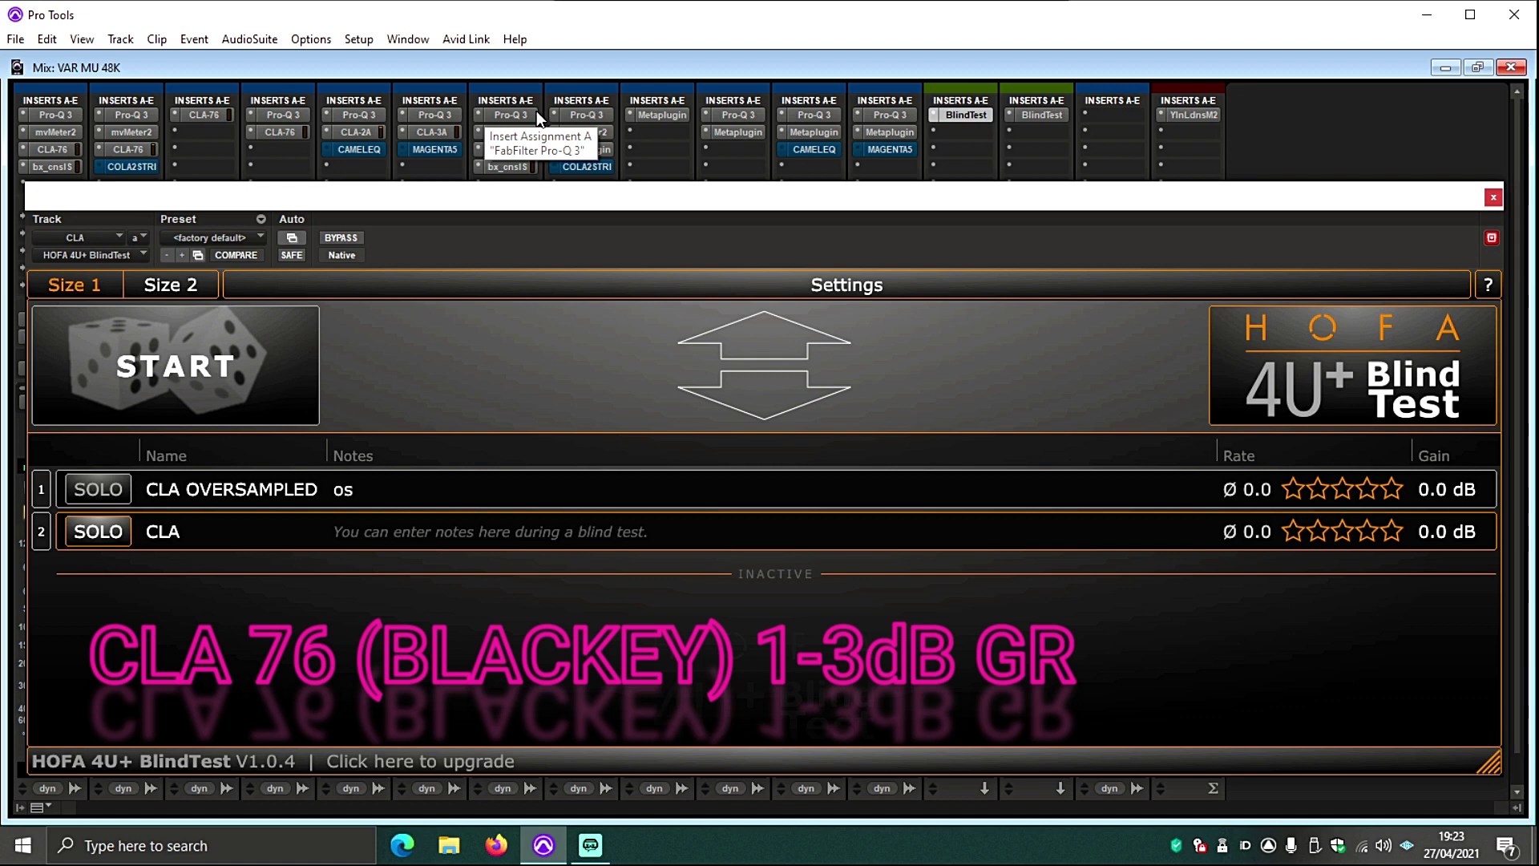
key(Up)
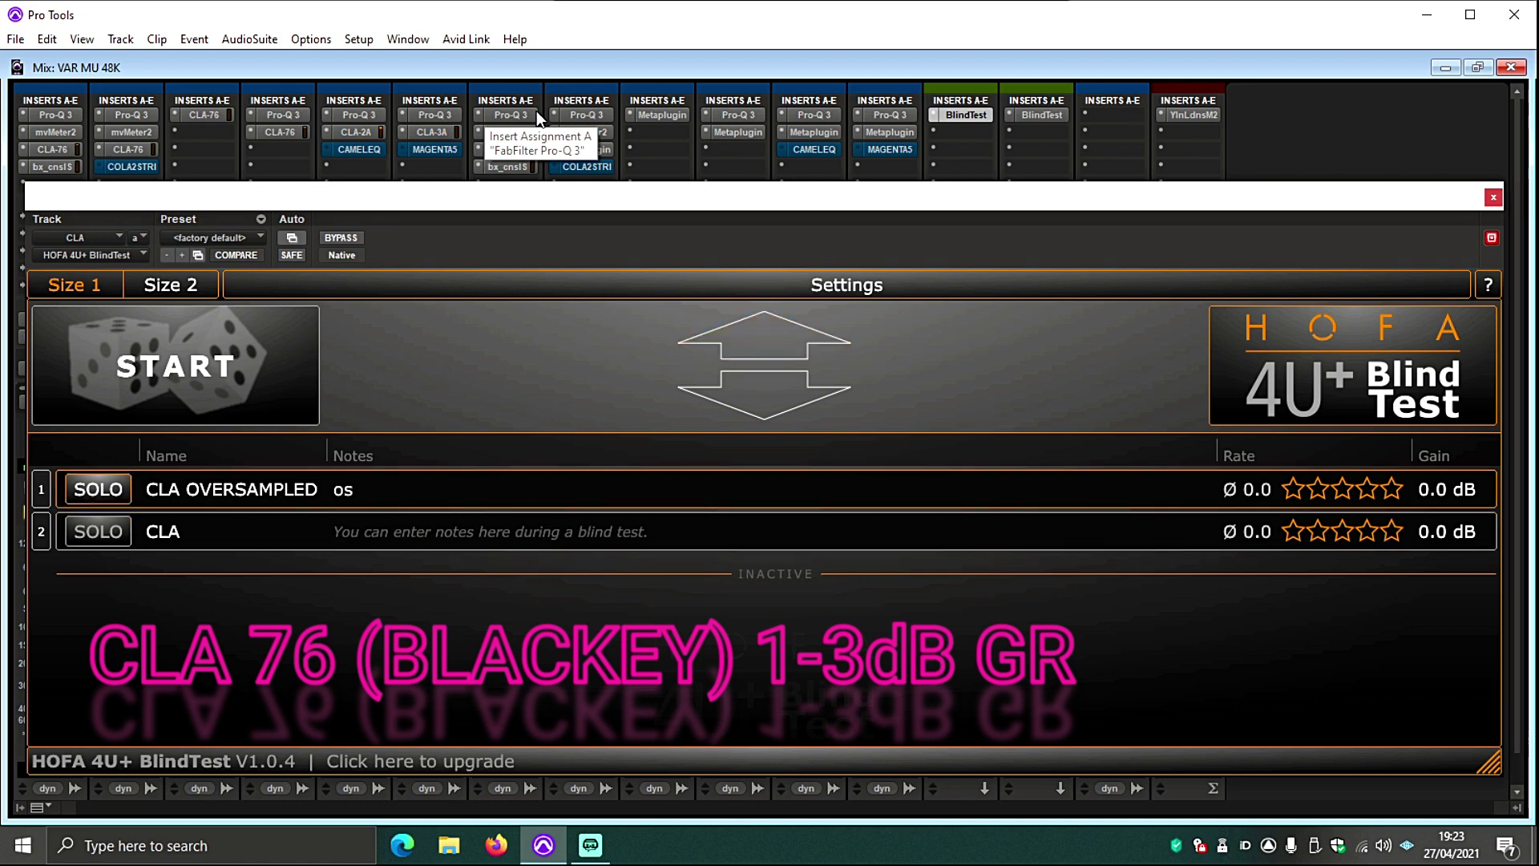
key(Down)
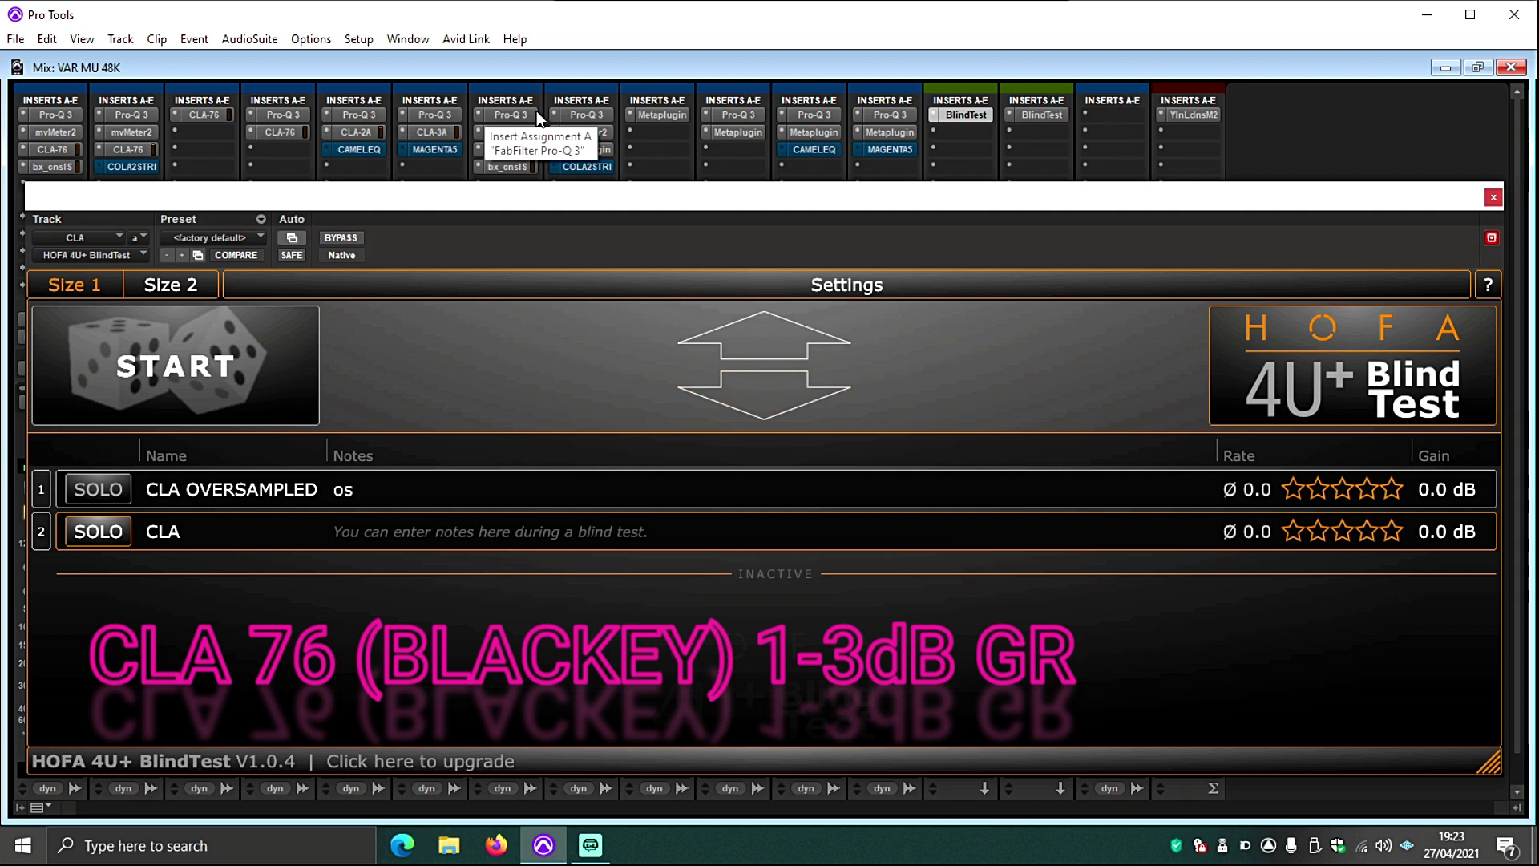
key(Up)
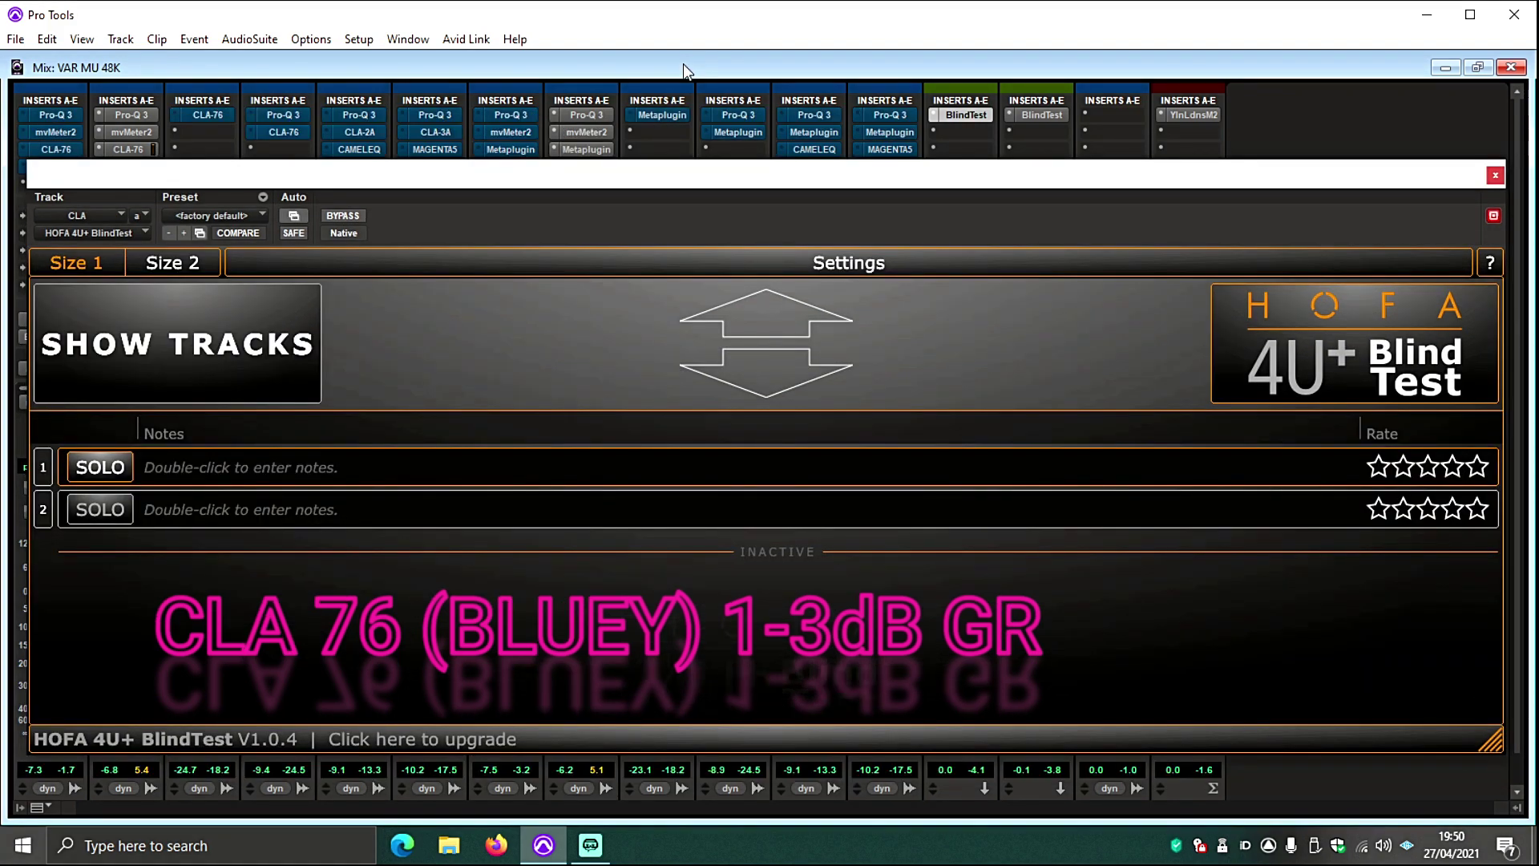
- Switch the solo back and forth between hidden tracks 1 and 2 to compare their sound
key(Down)
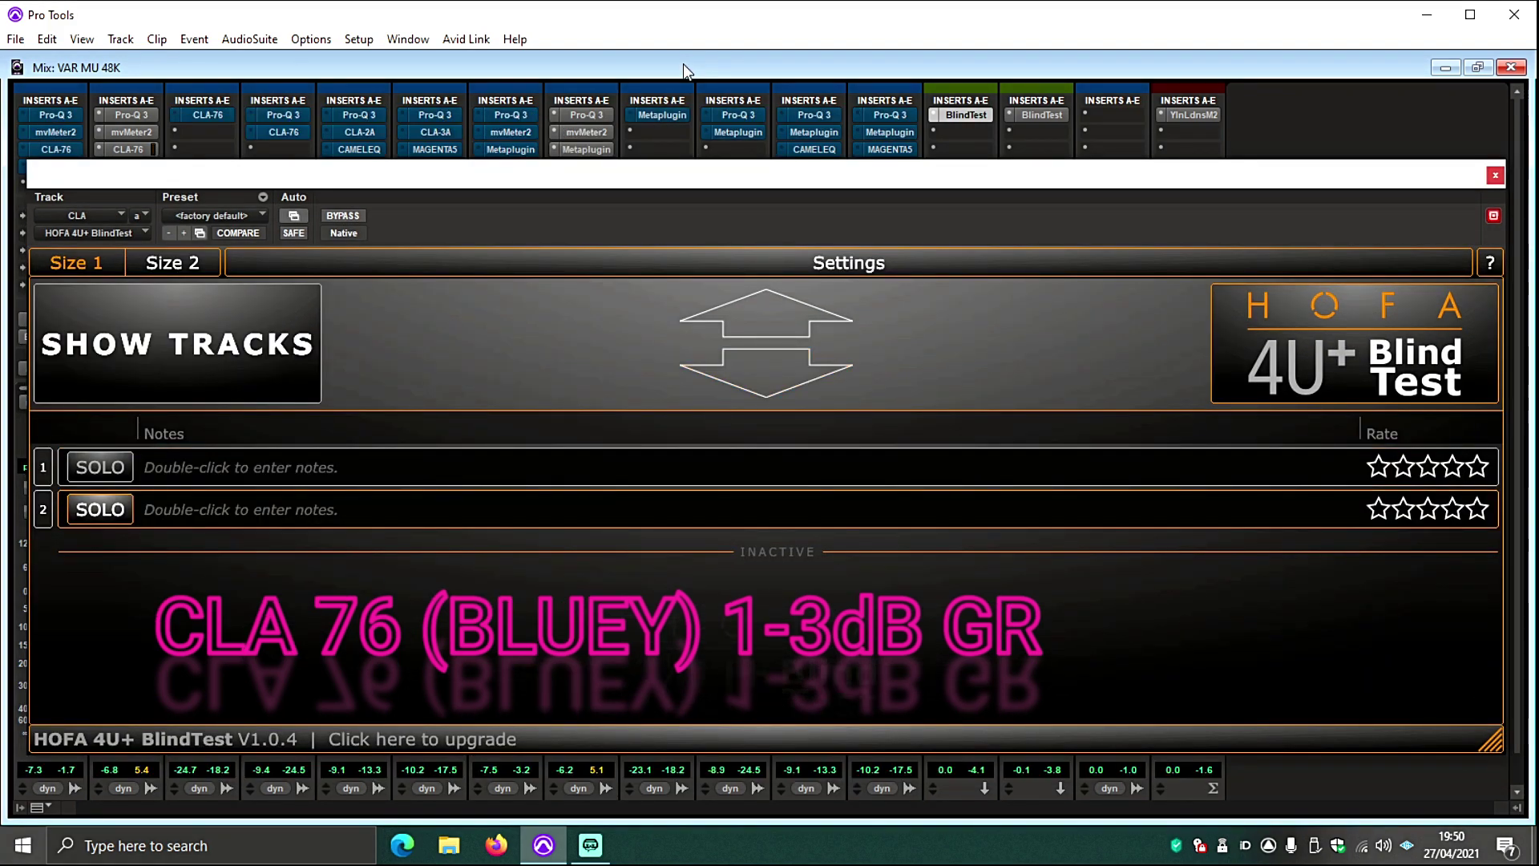
key(Up)
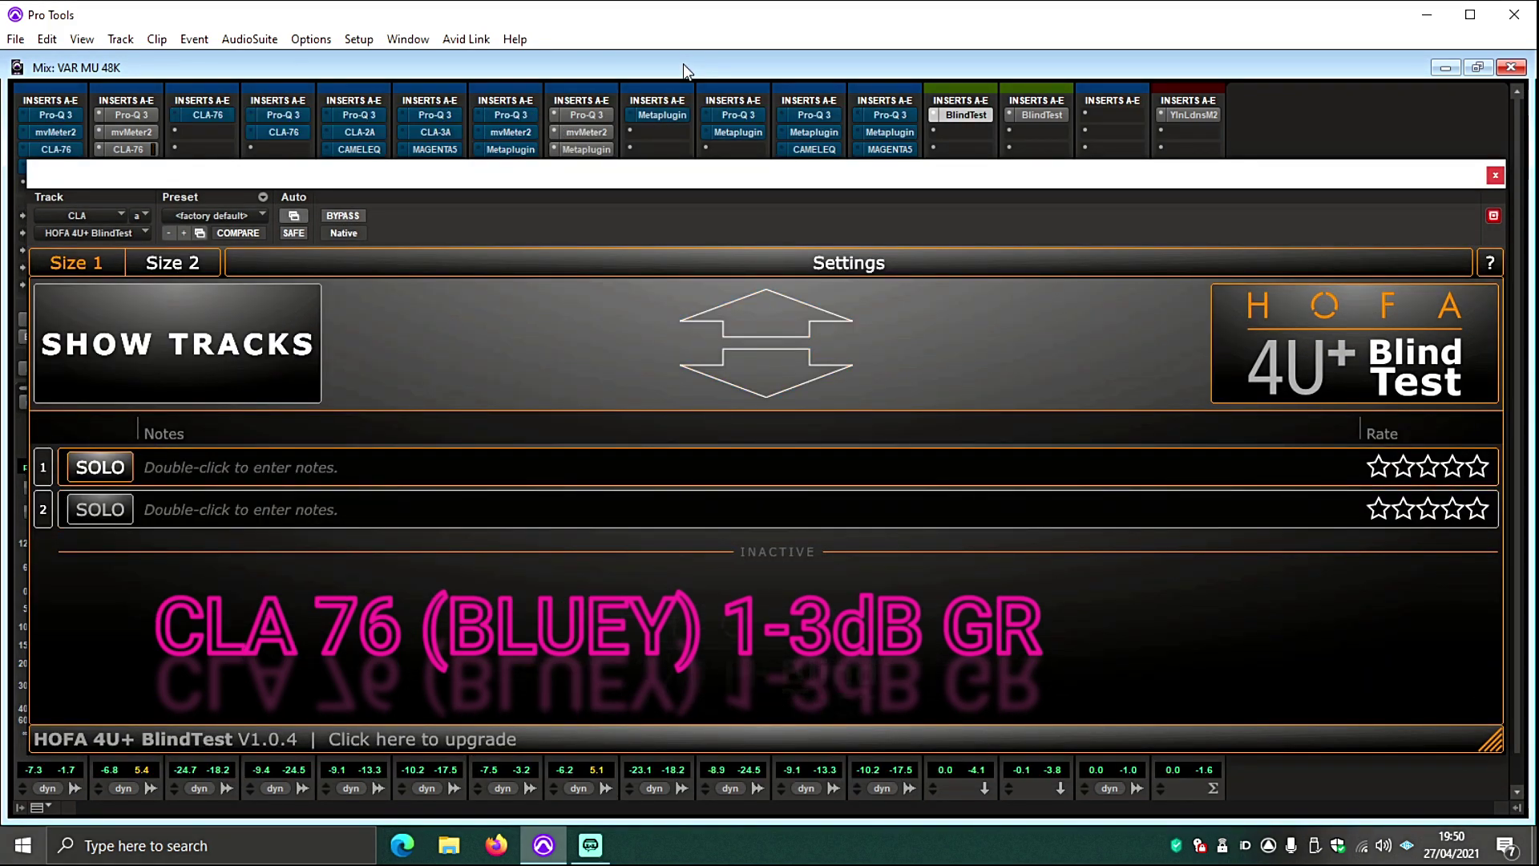
key(Down)
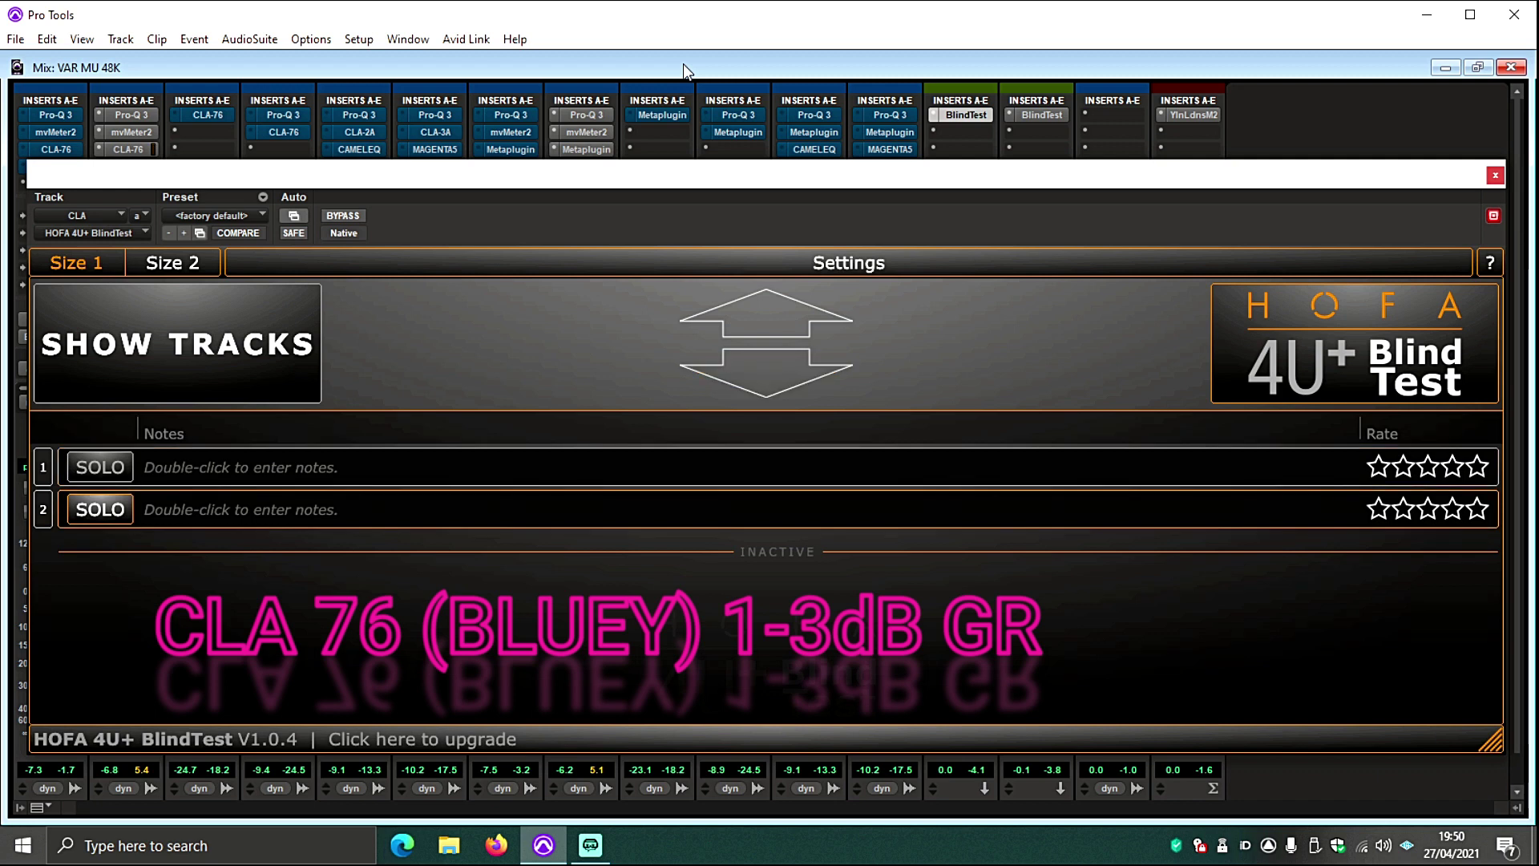
key(Up)
- Enter the note "os" for hidden track 1 and reveal the identities of the tracks
double_click(215, 475)
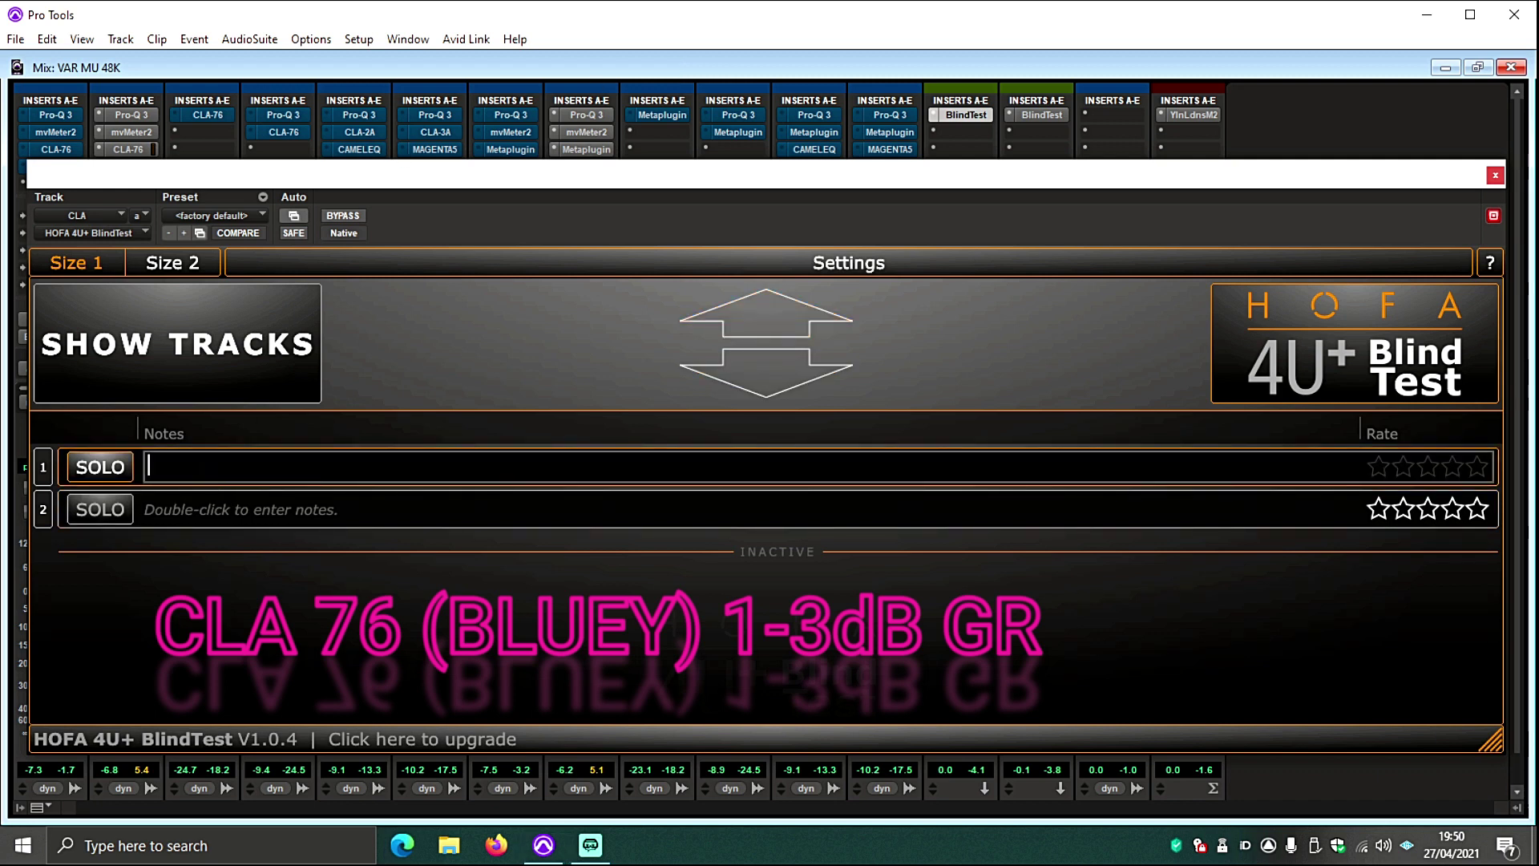
text(os)
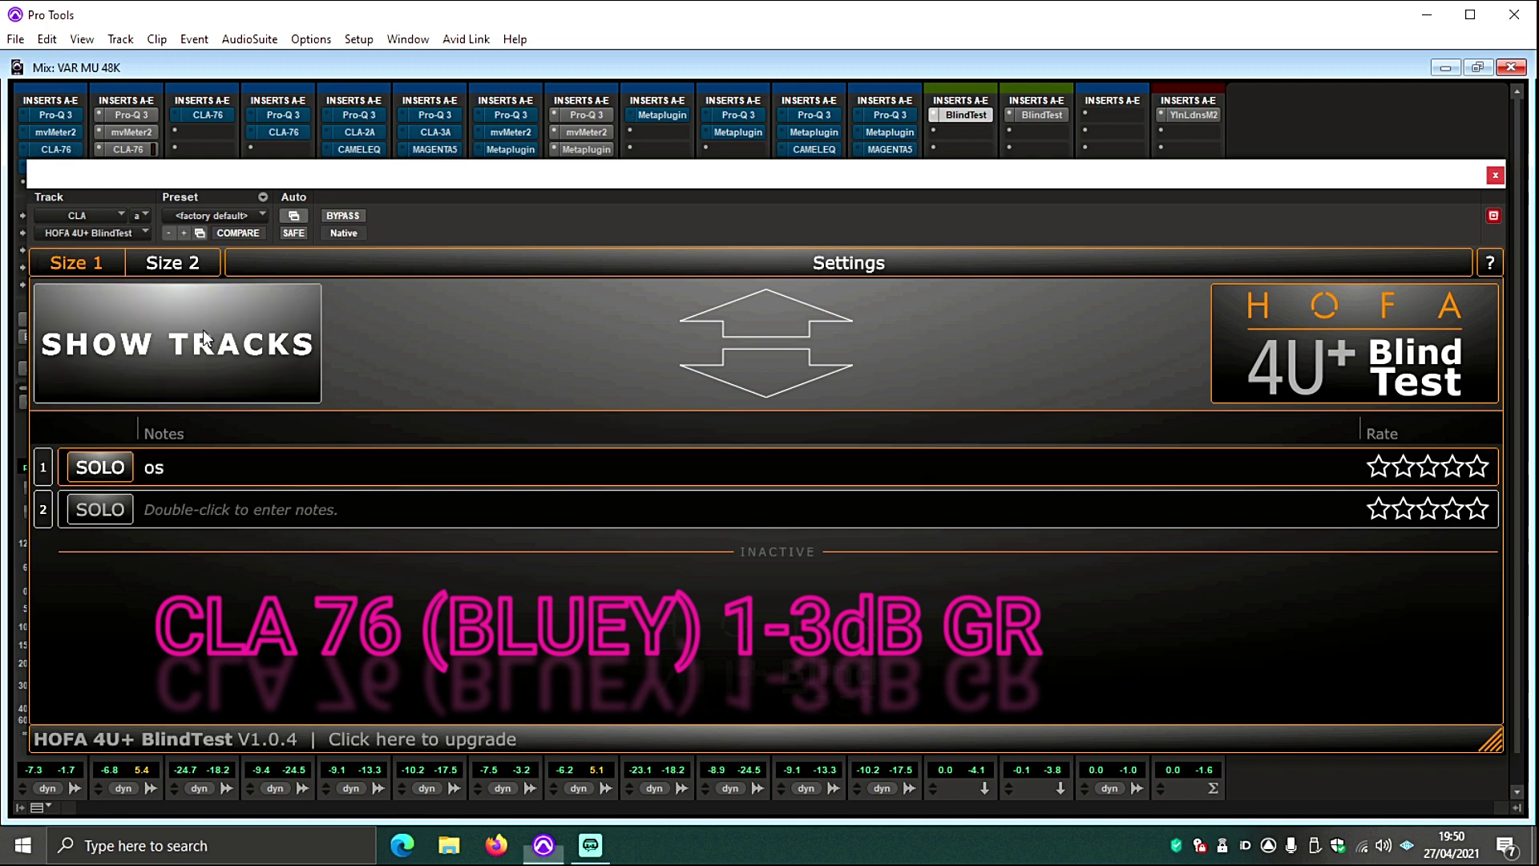
click(204, 329)
- Solo the revealed CLA and CLA OVERSAMPLED tracks alternately to compare them again
key(Down)
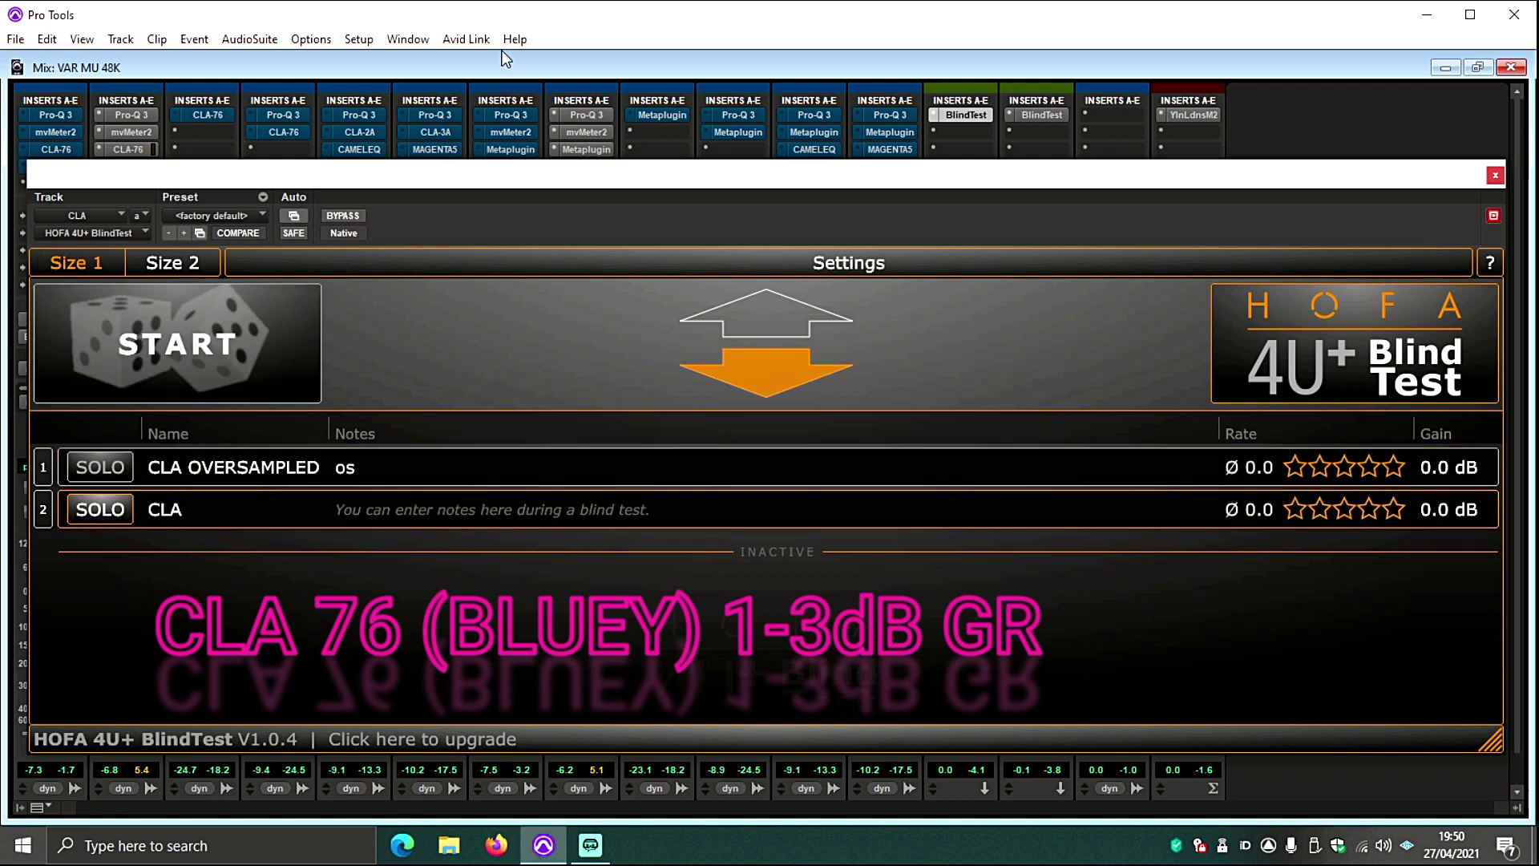
key(Up)
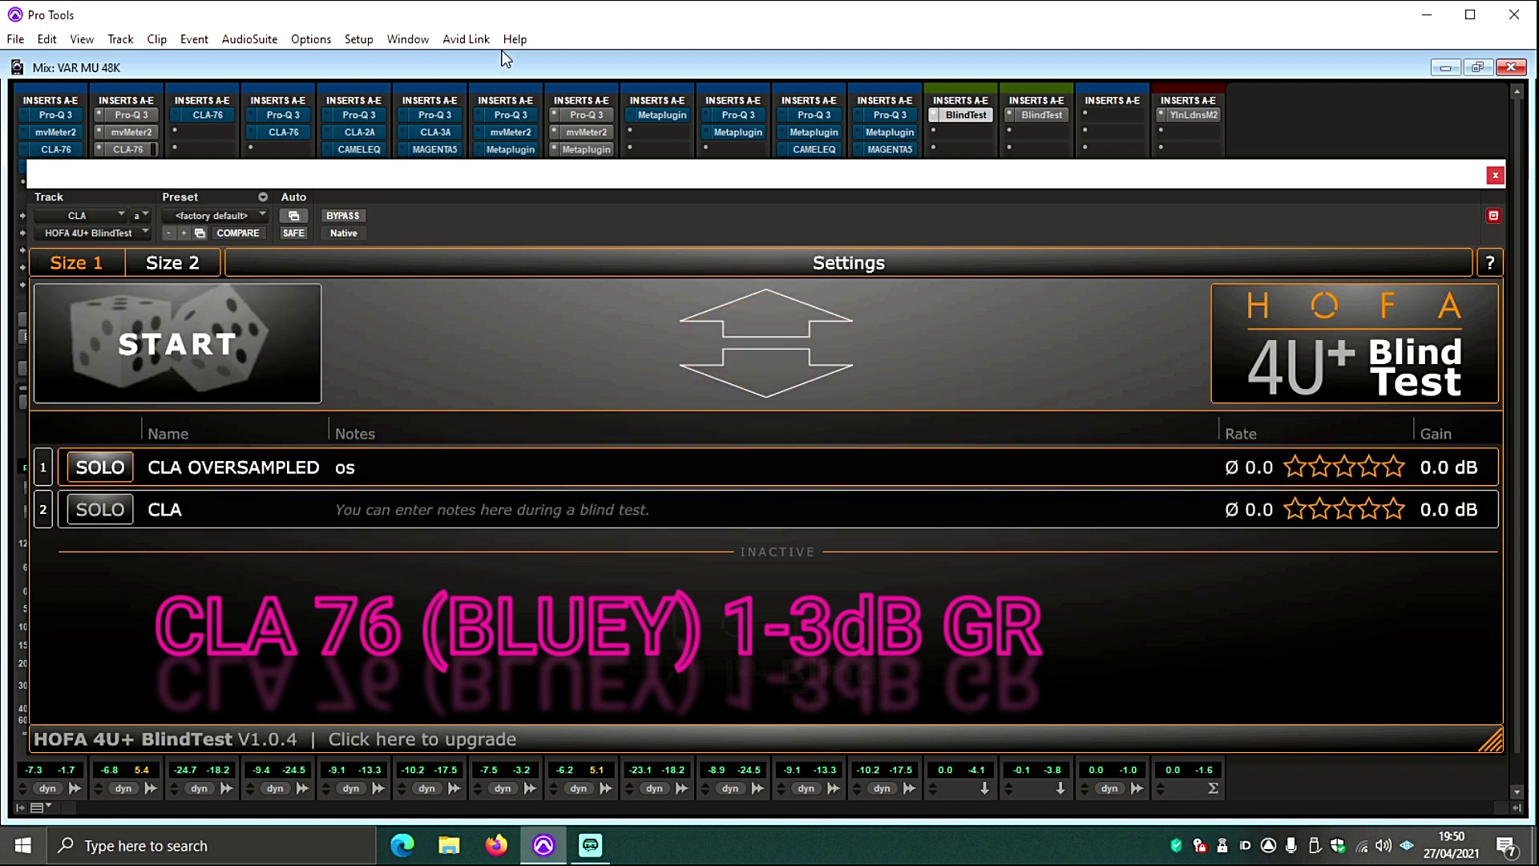
key(Down)
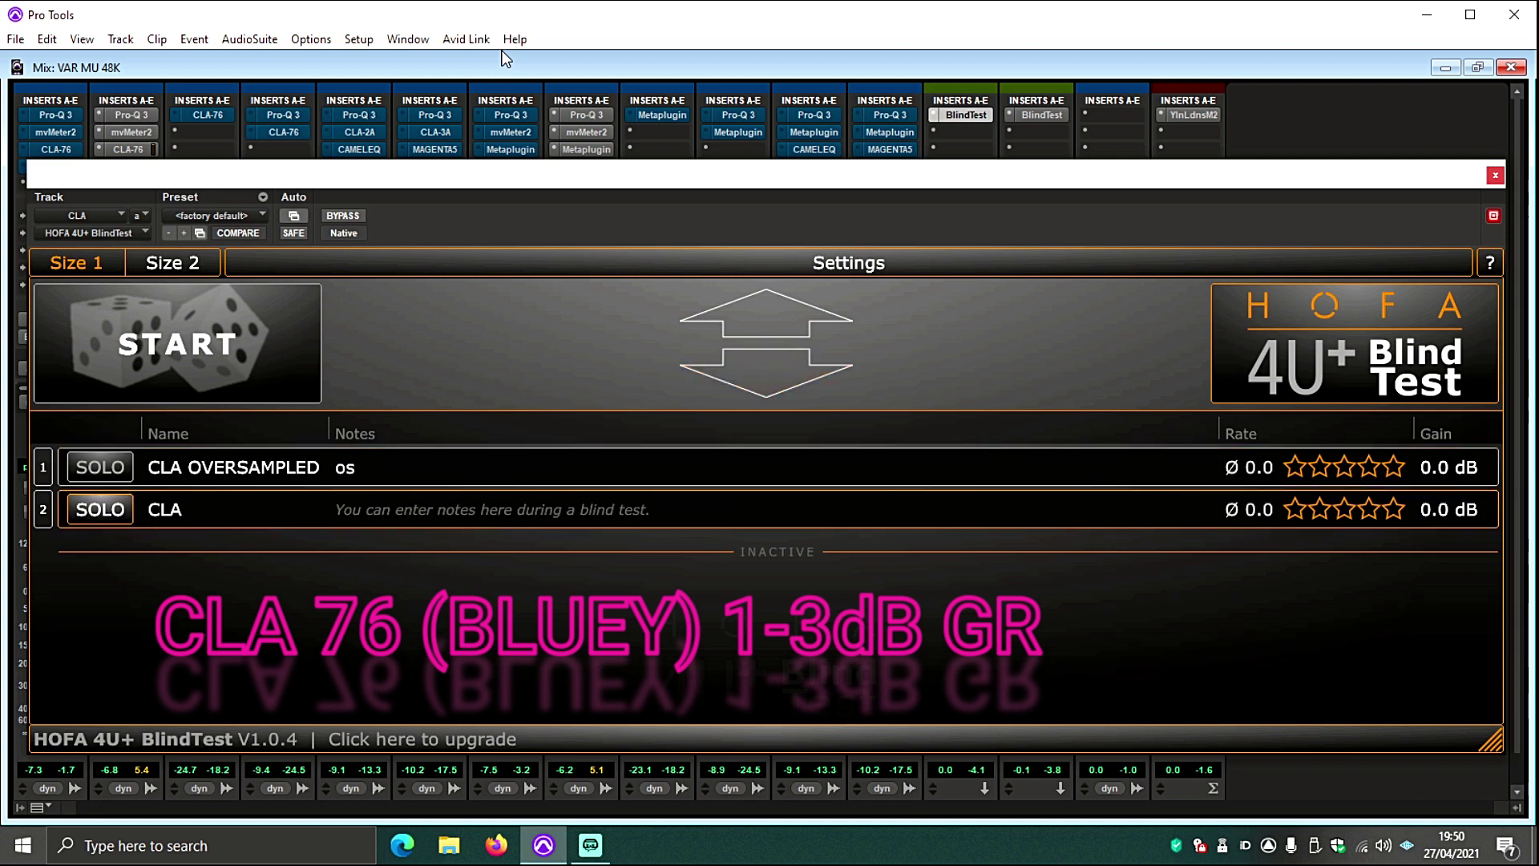
key(Up)
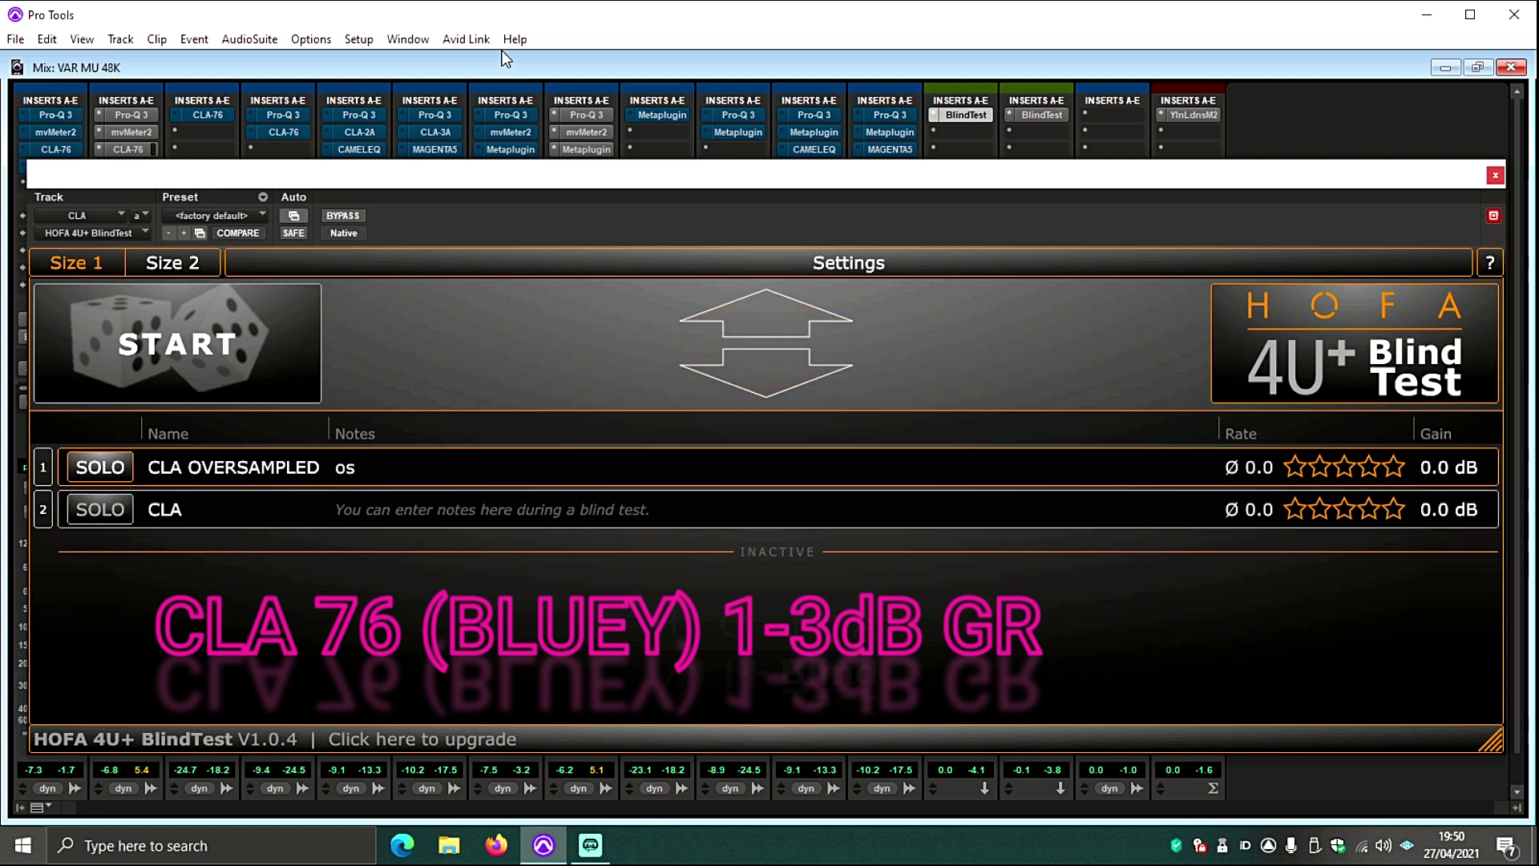
key(Down)
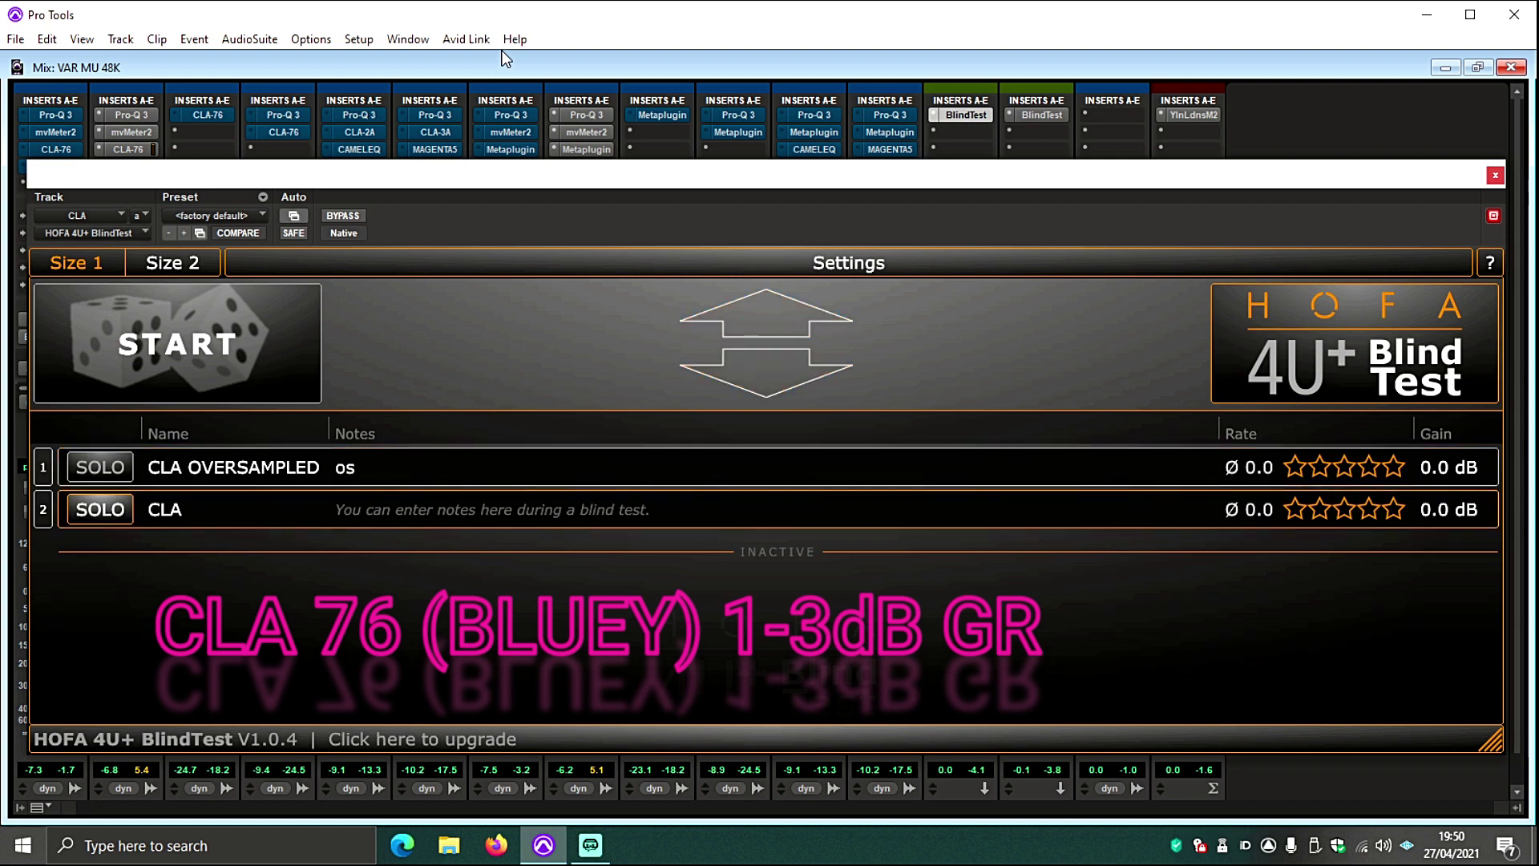
key(Up)
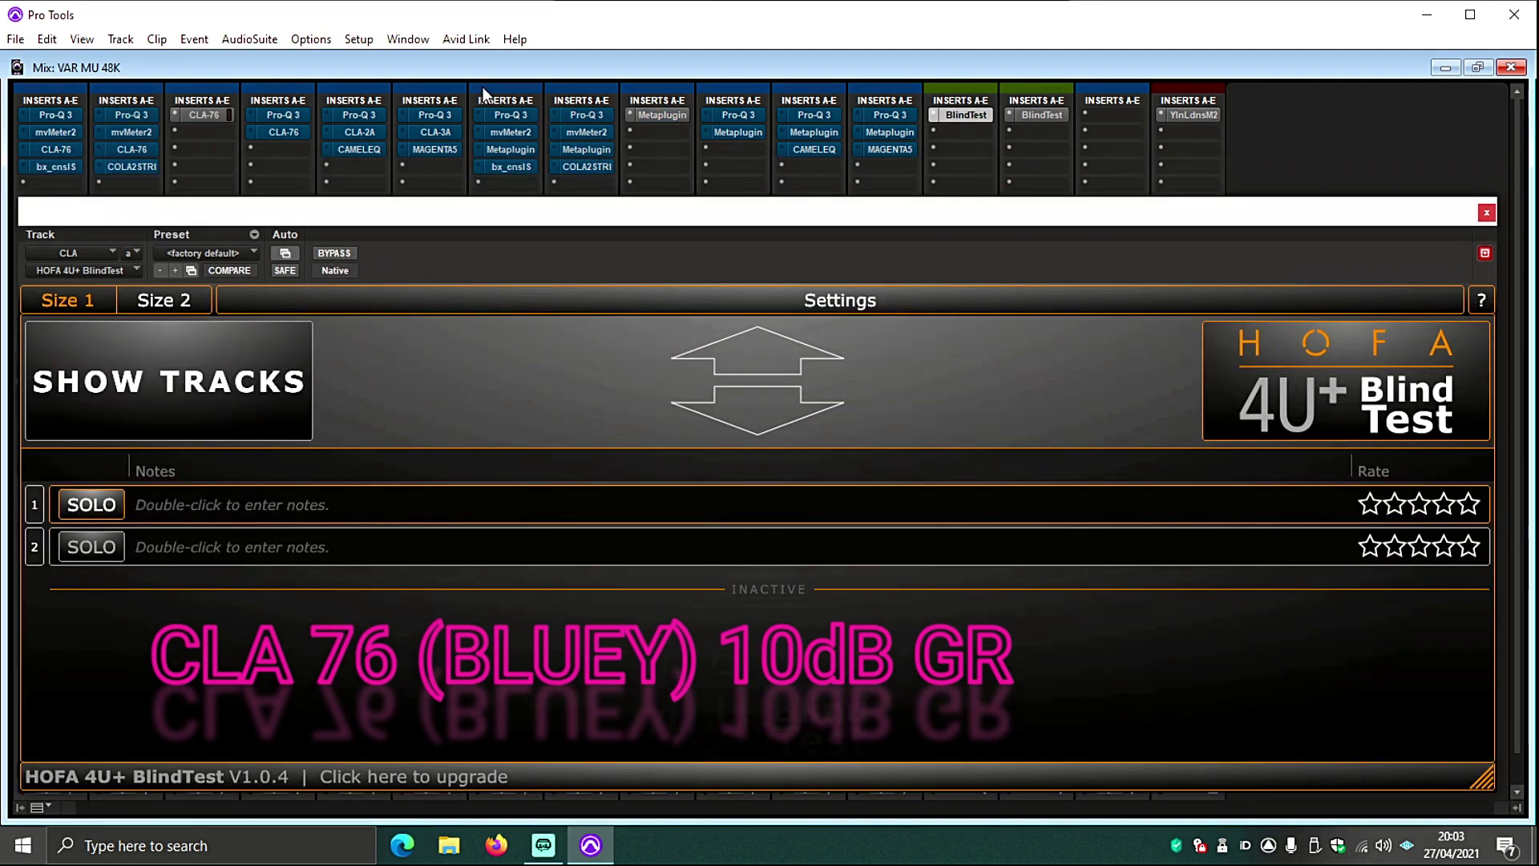
- Audition the two hidden tracks of the new blind test by alternating the solo between them
key(Down)
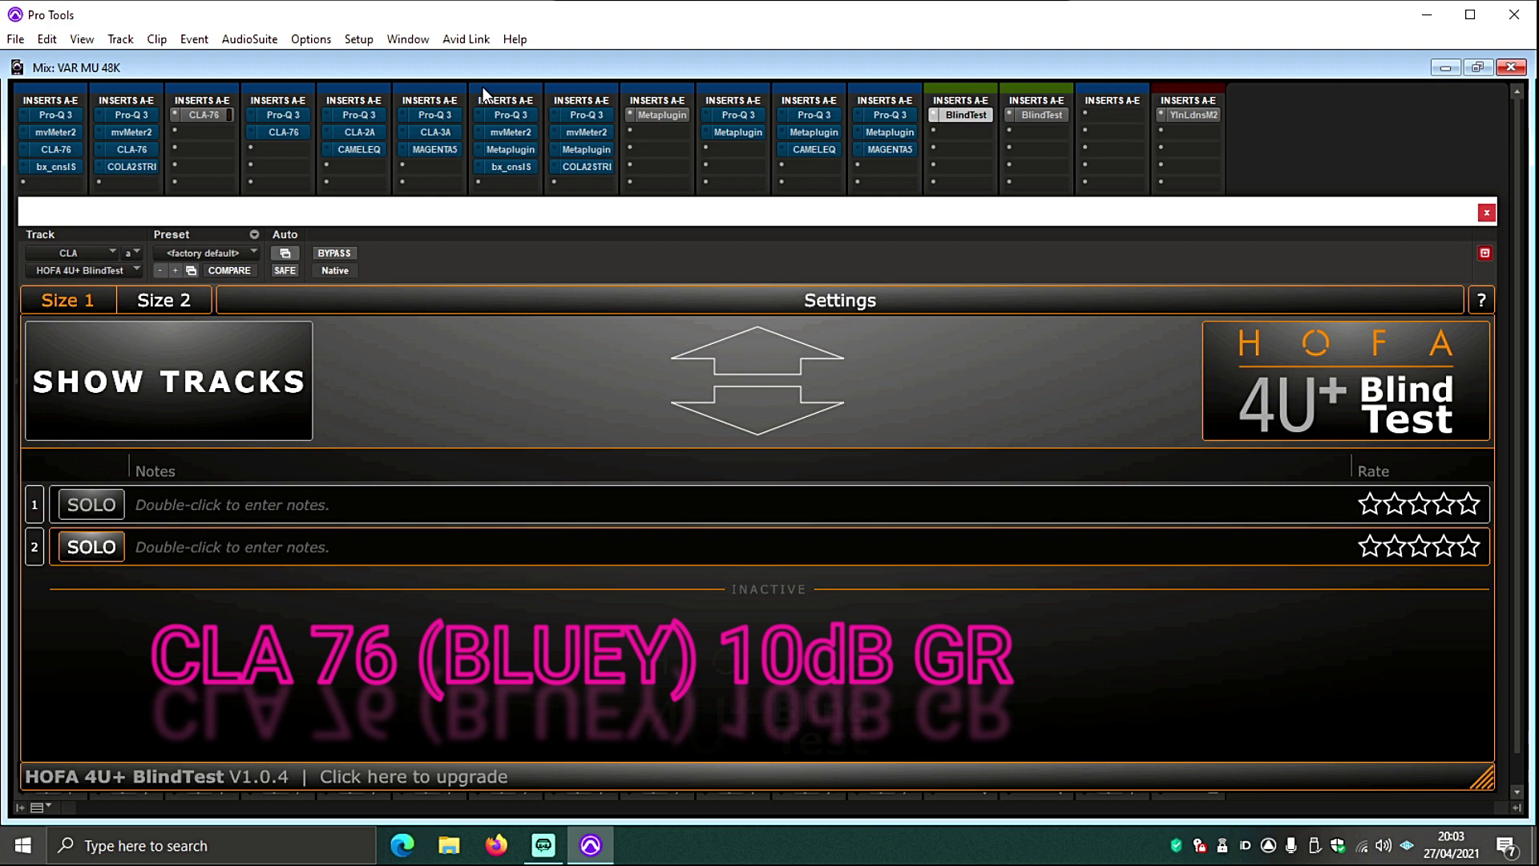
key(Up)
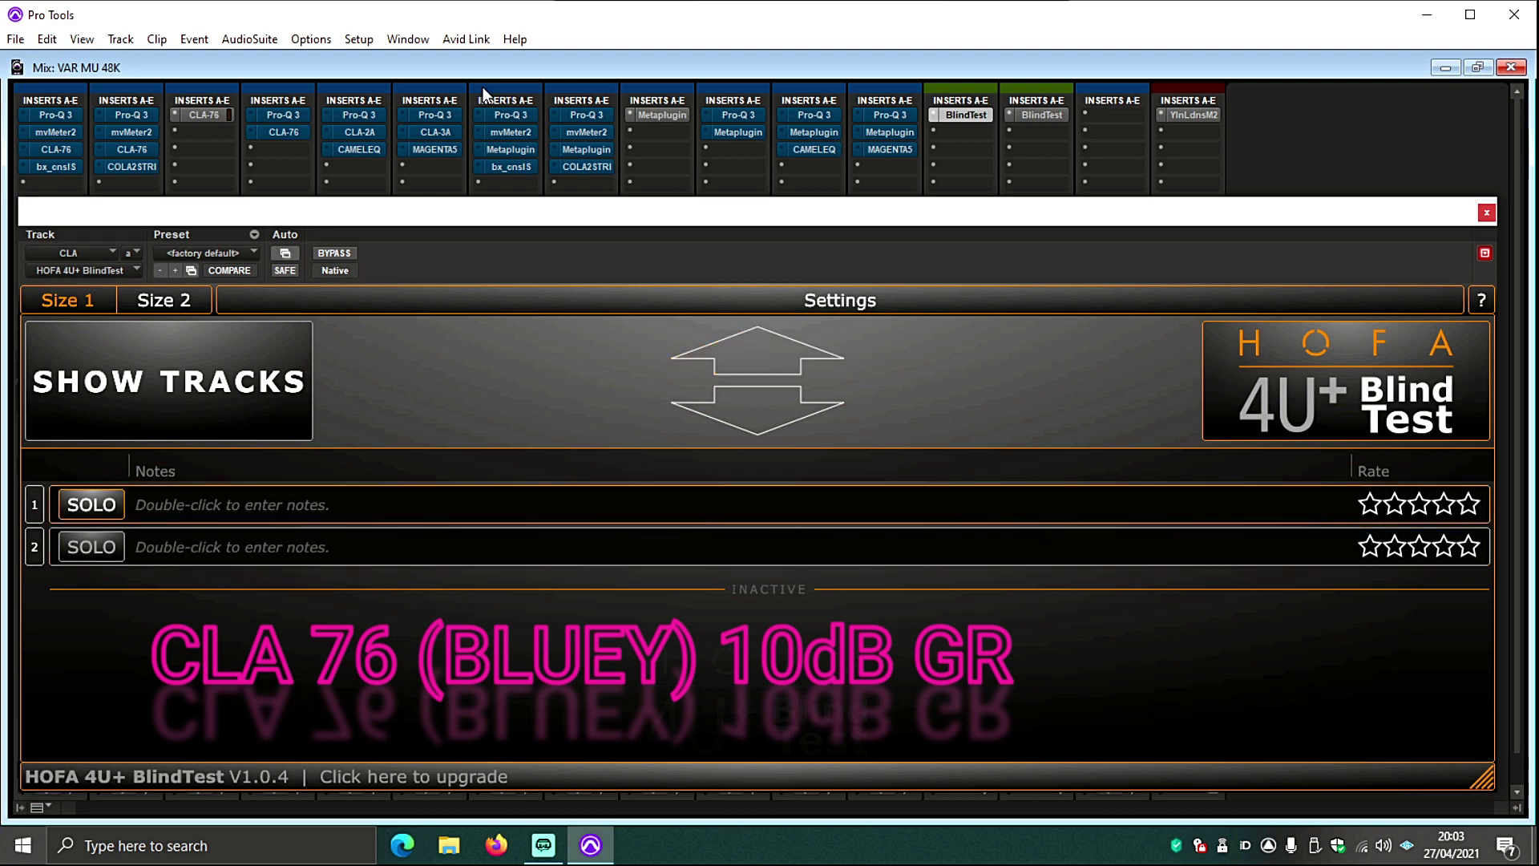
key(Down)
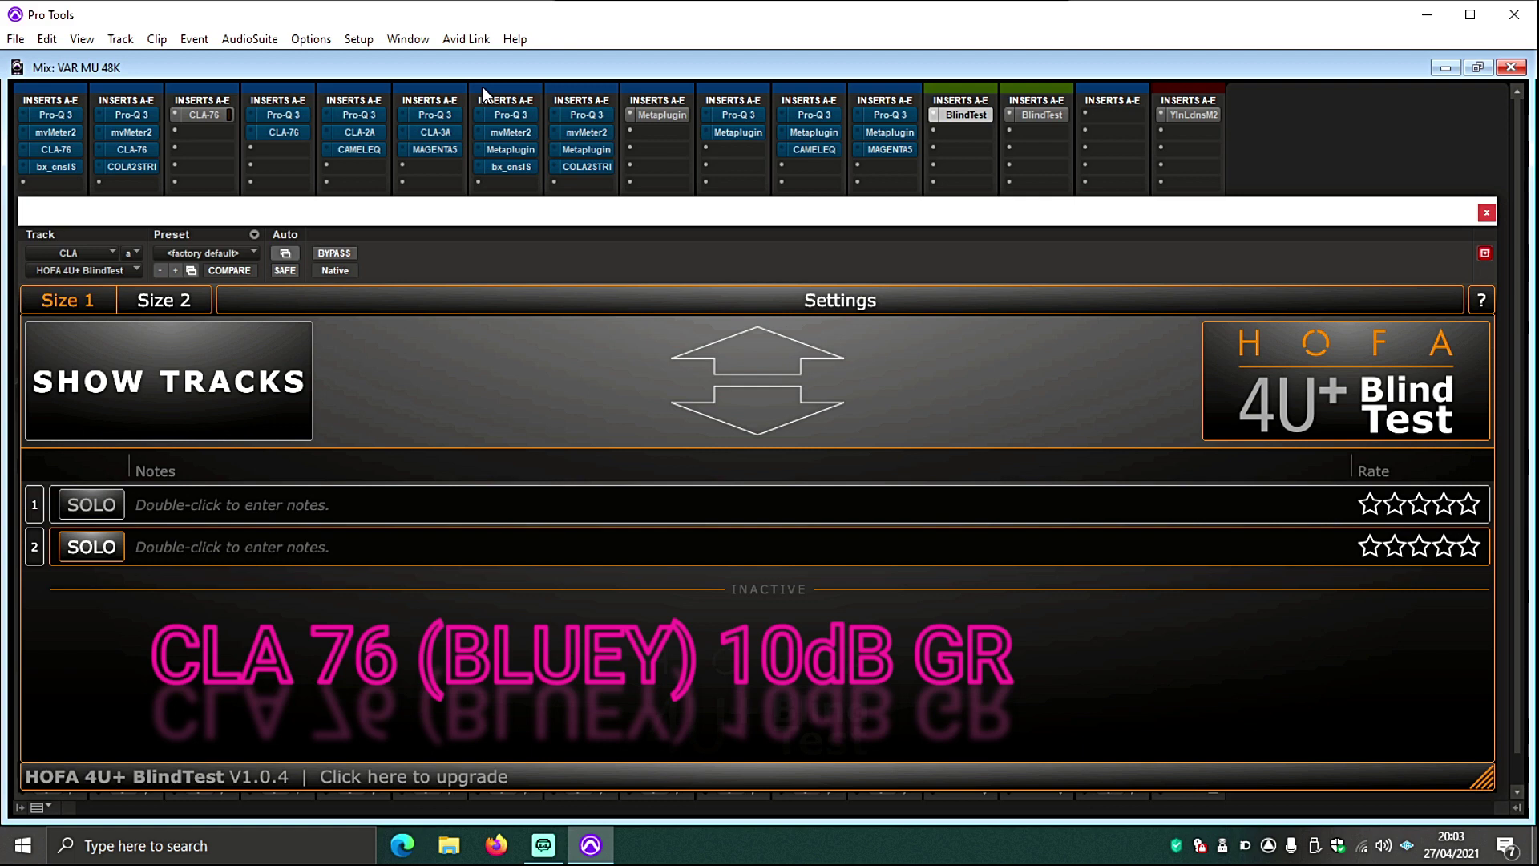
key(Up)
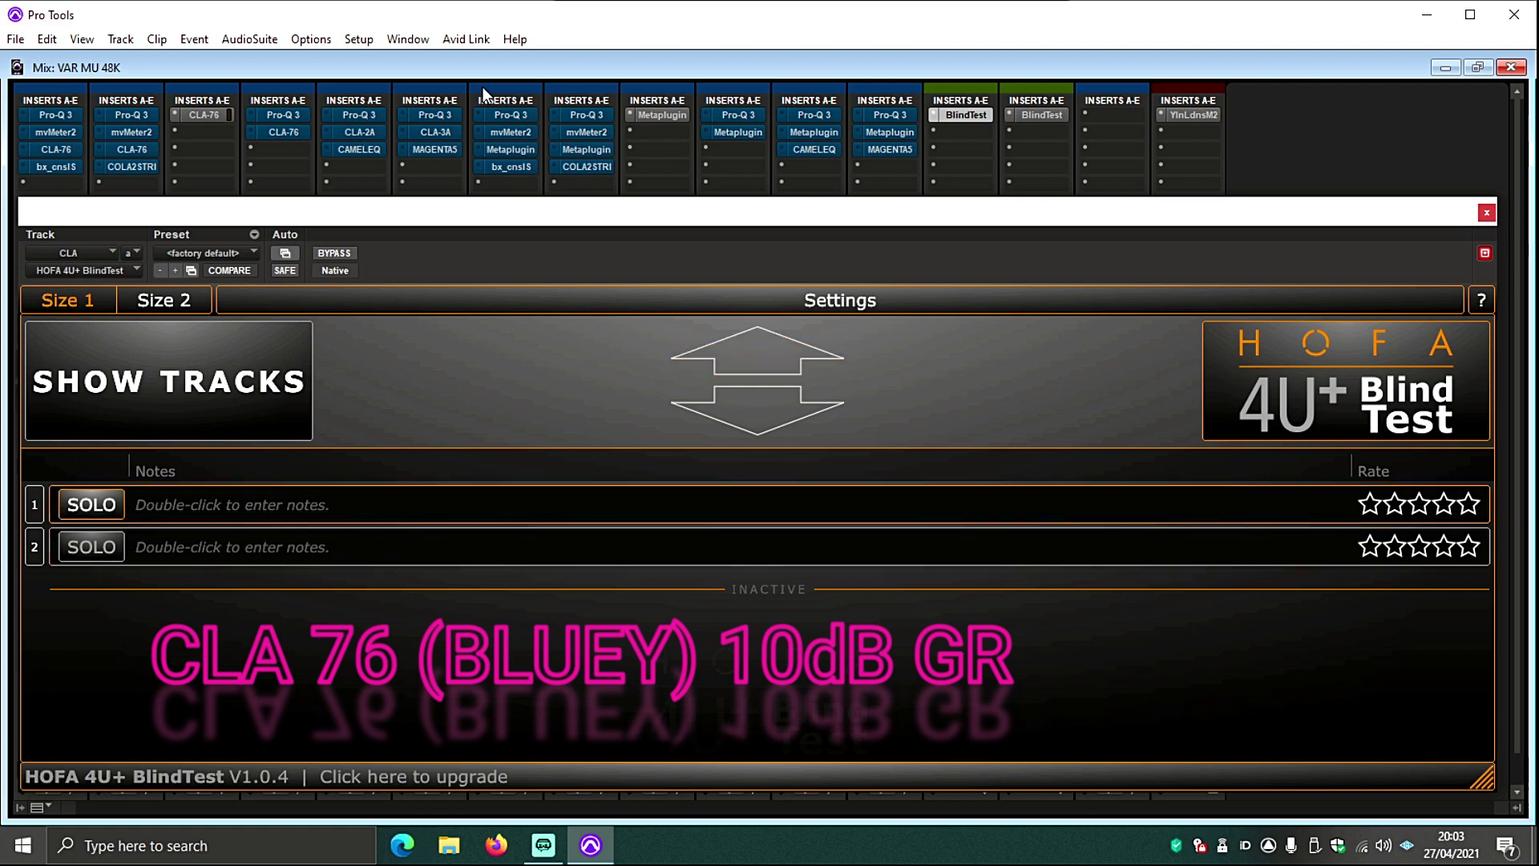
key(Down)
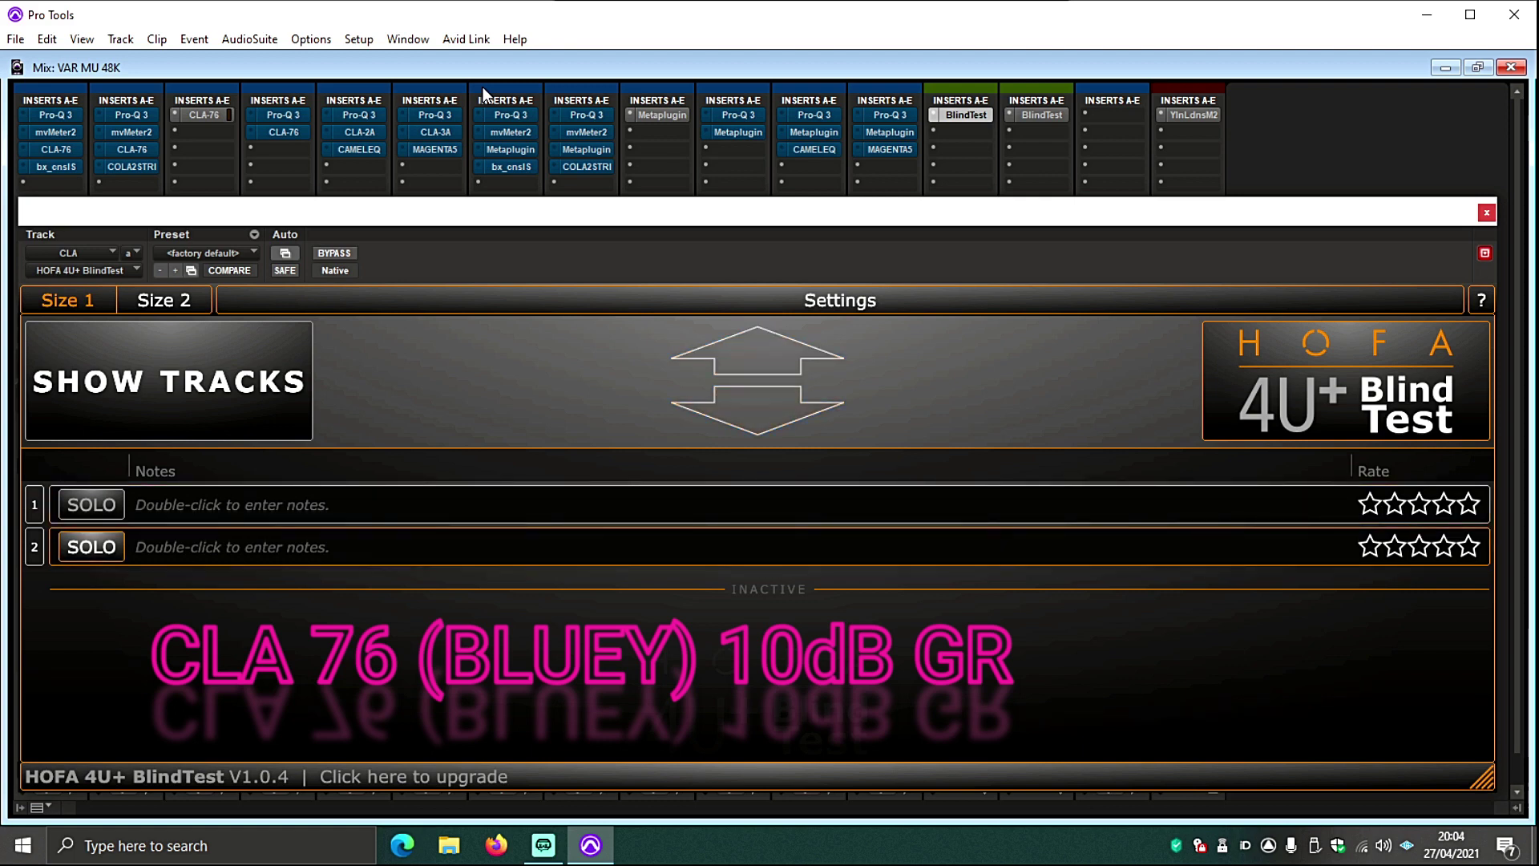
key(Up)
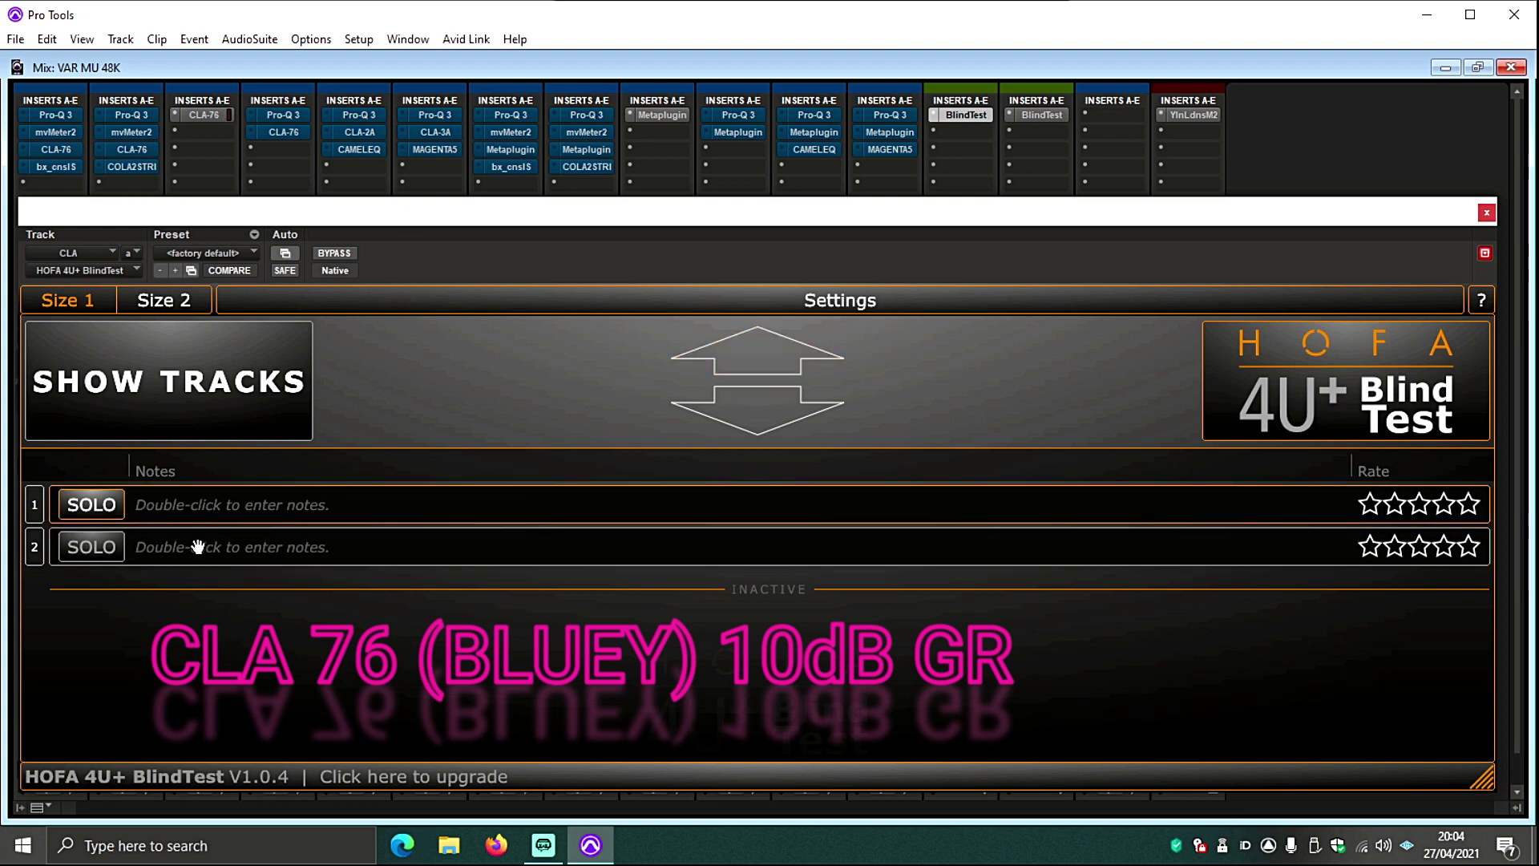
- Label hidden track 1 with the note "os" and end the blind test by showing the tracks
double_click(228, 505)
text(os)
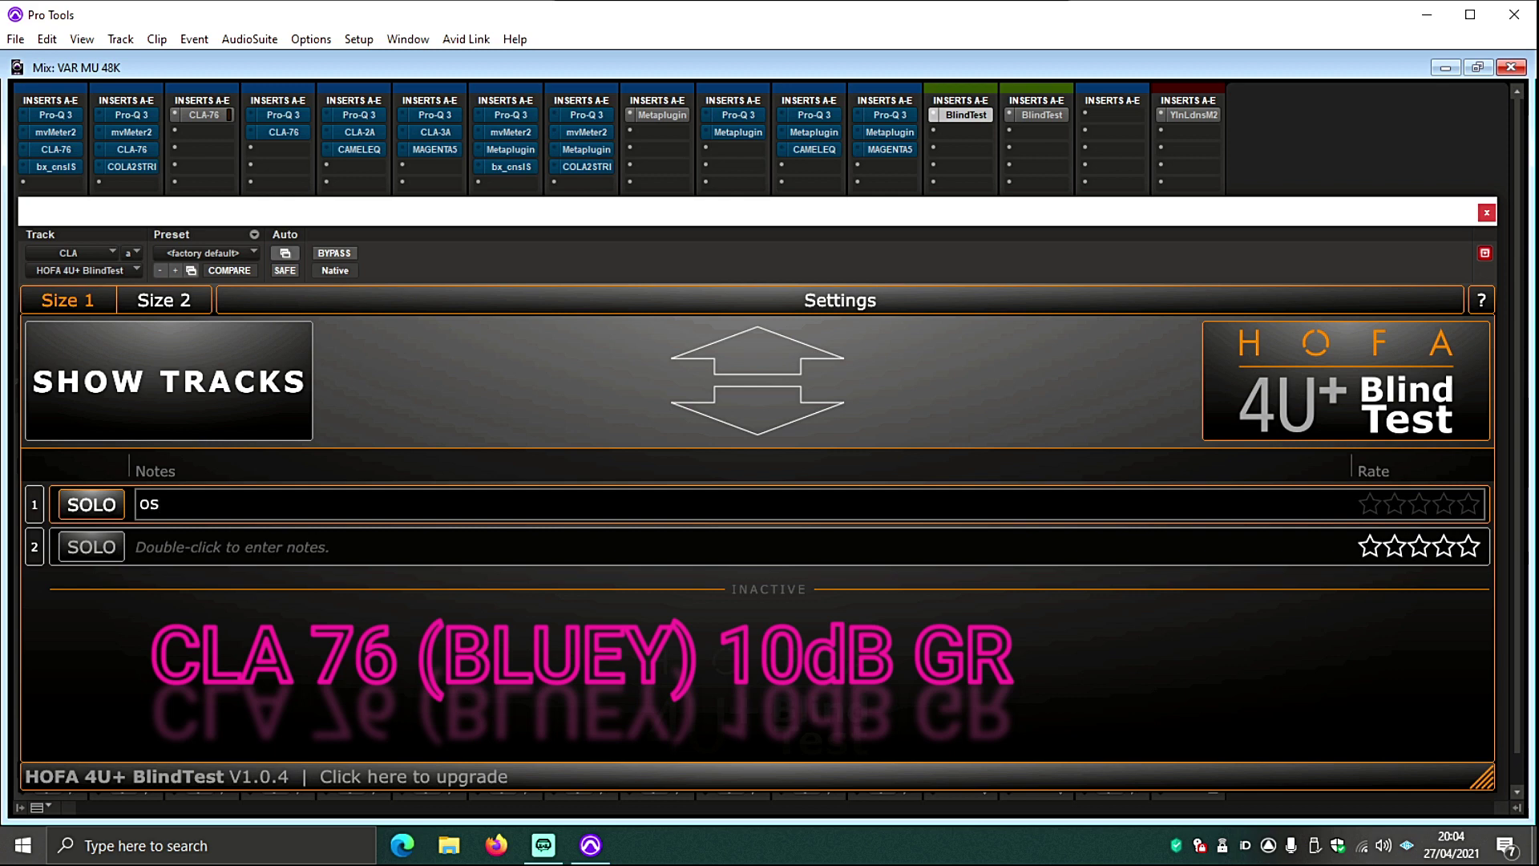
click(155, 391)
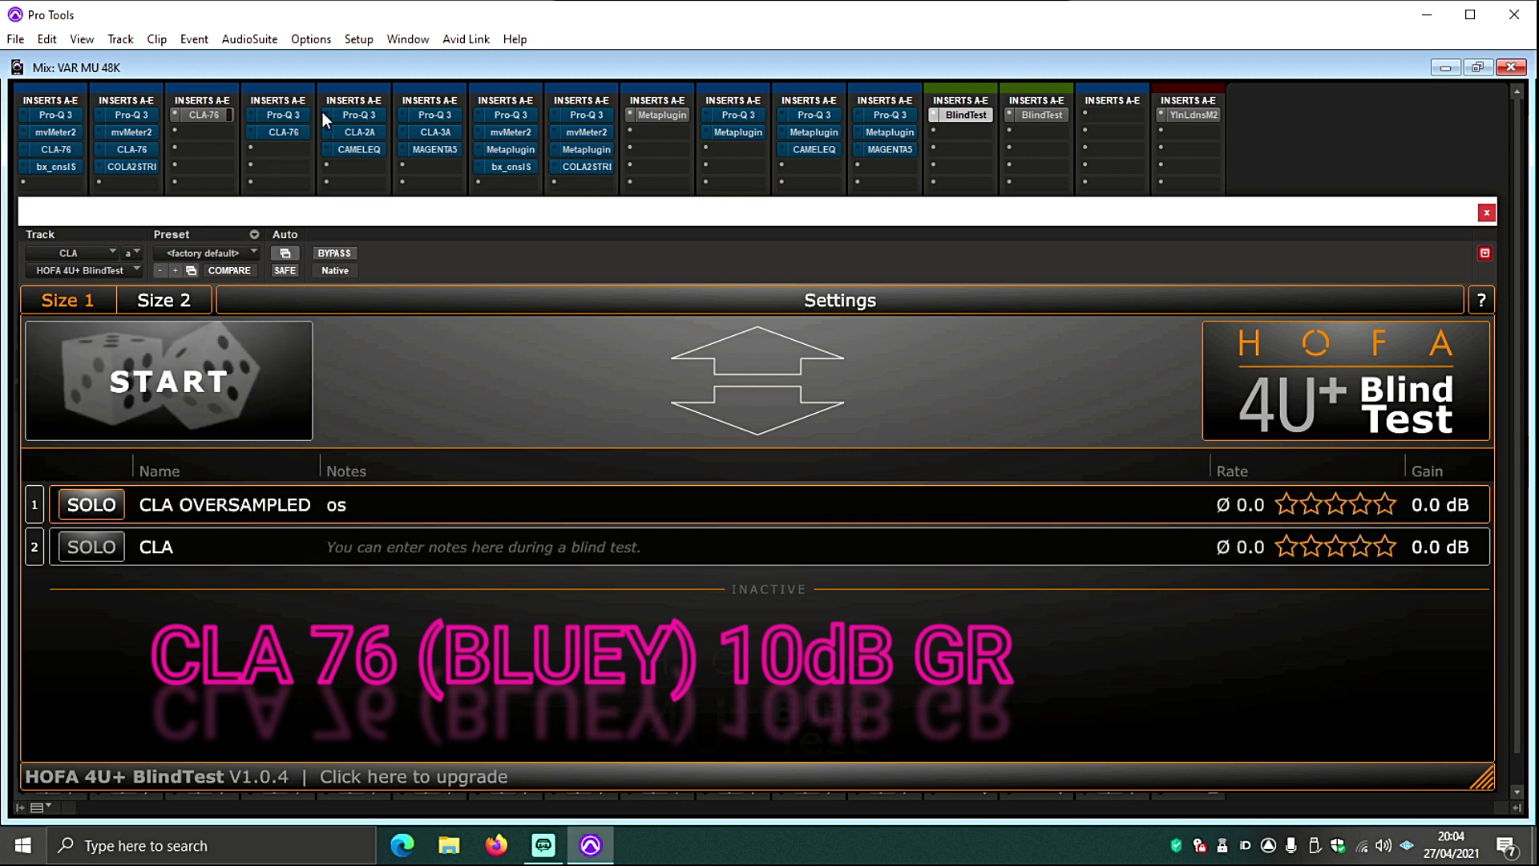
- Alternate the solo between the revealed CLA OVERSAMPLED and CLA tracks to hear their differences
key(Down)
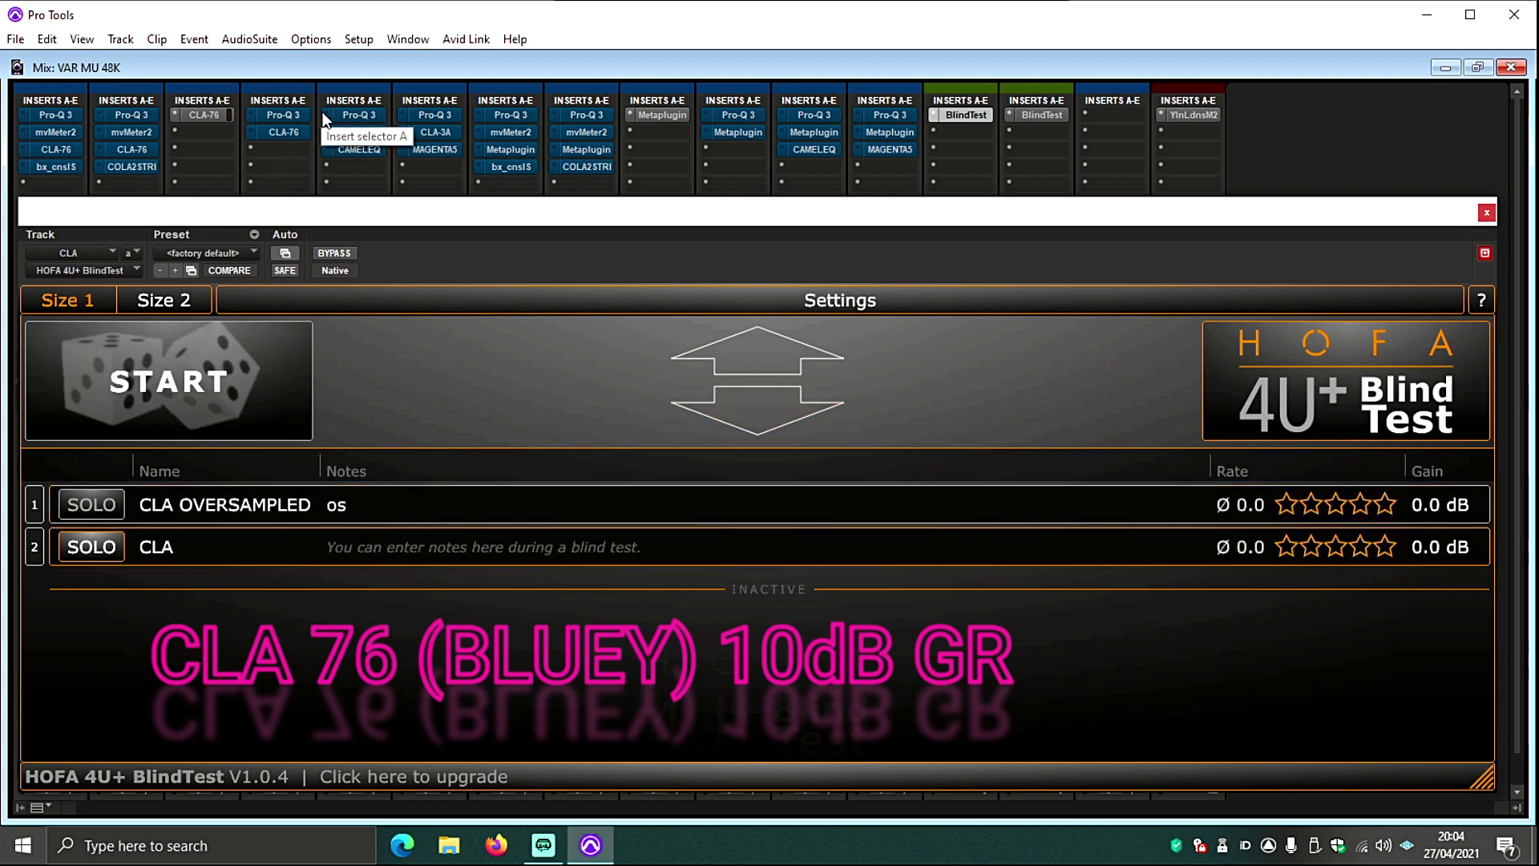
key(Up)
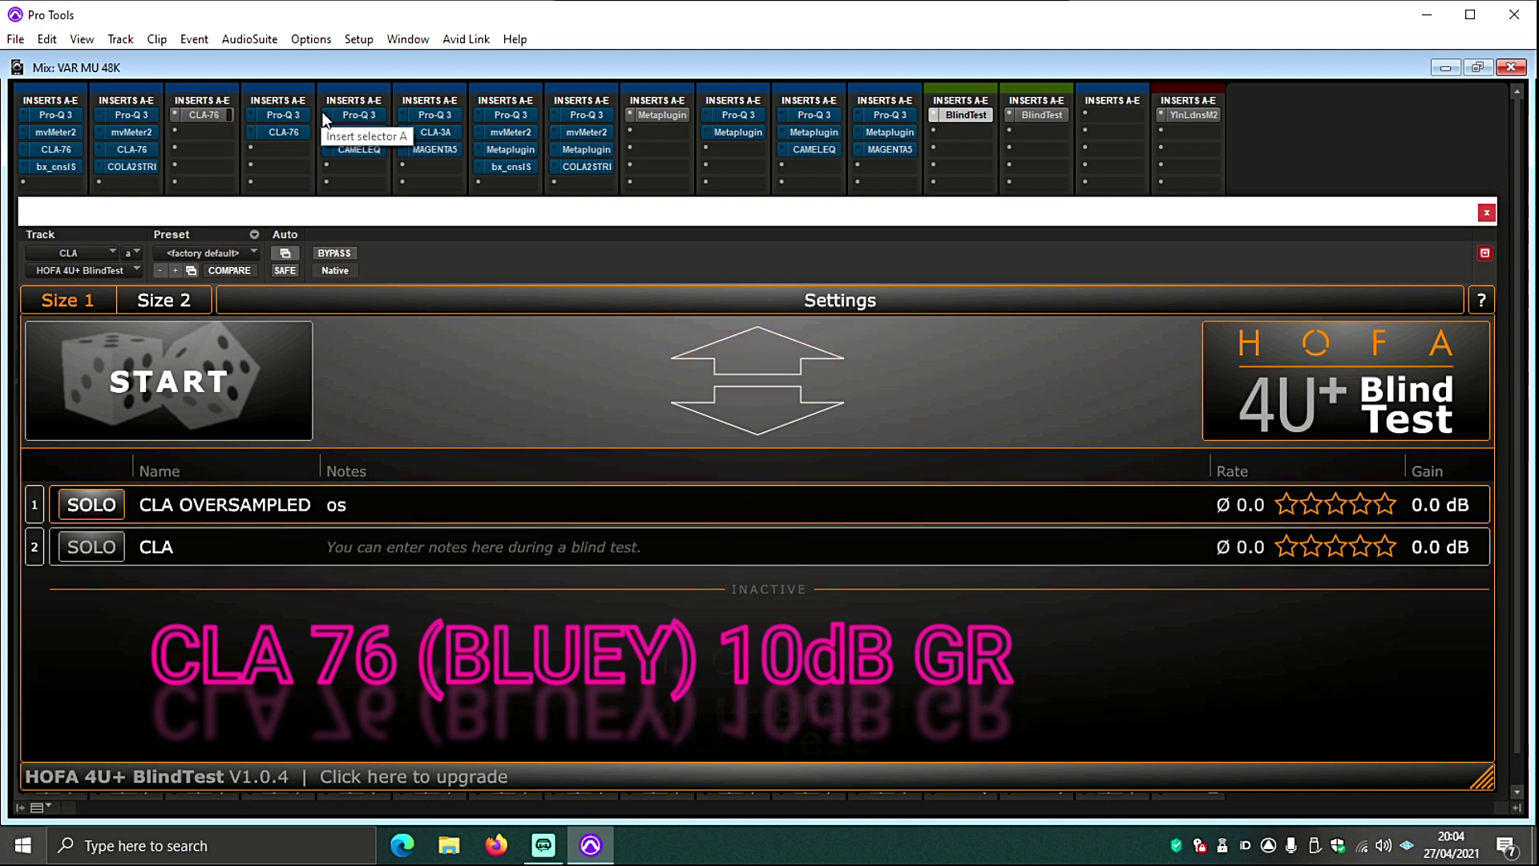
key(Down)
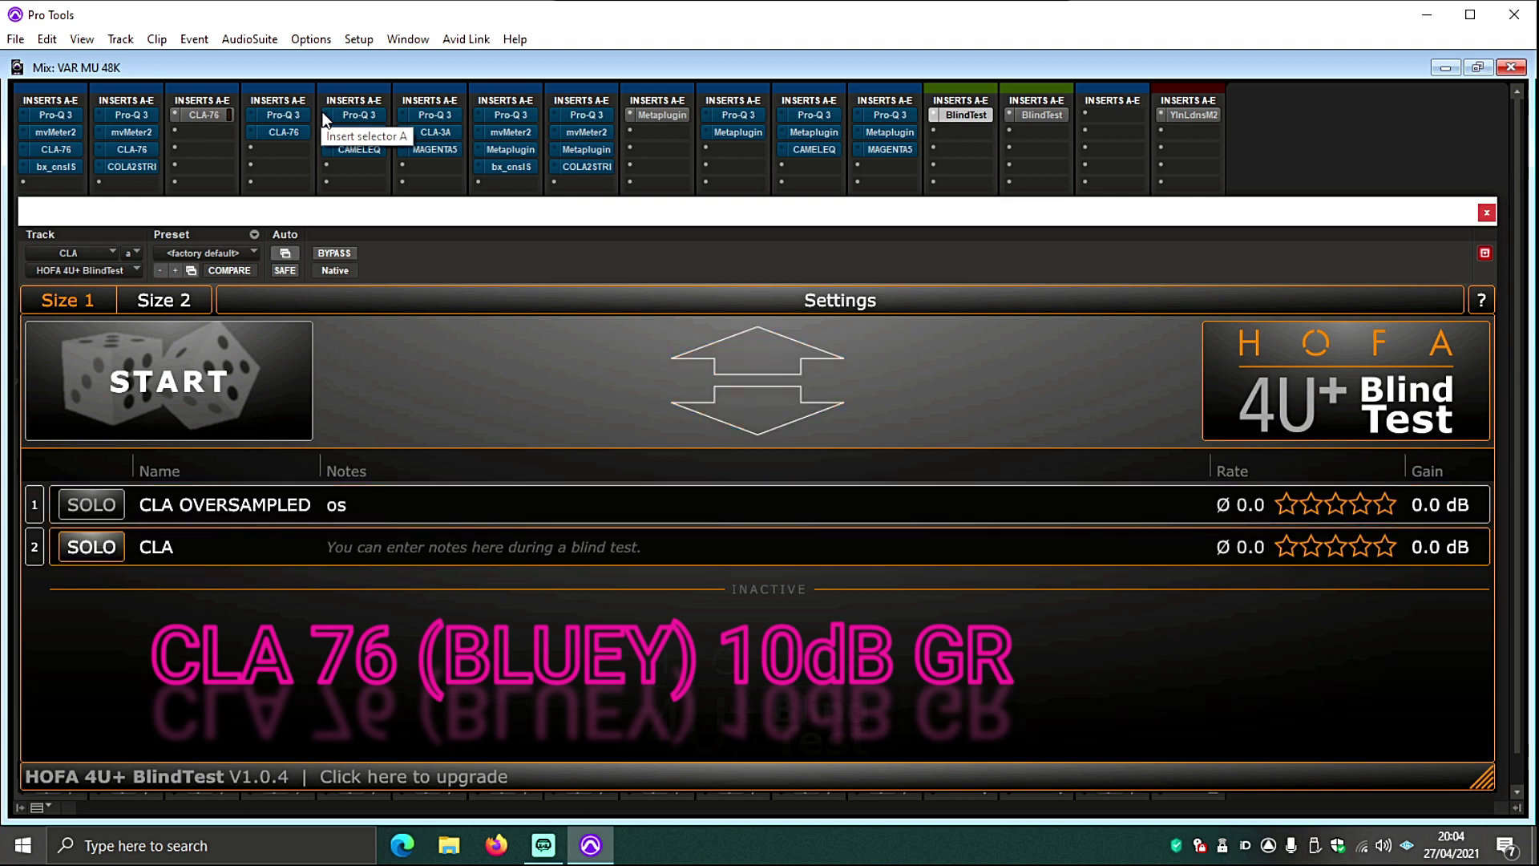
key(Up)
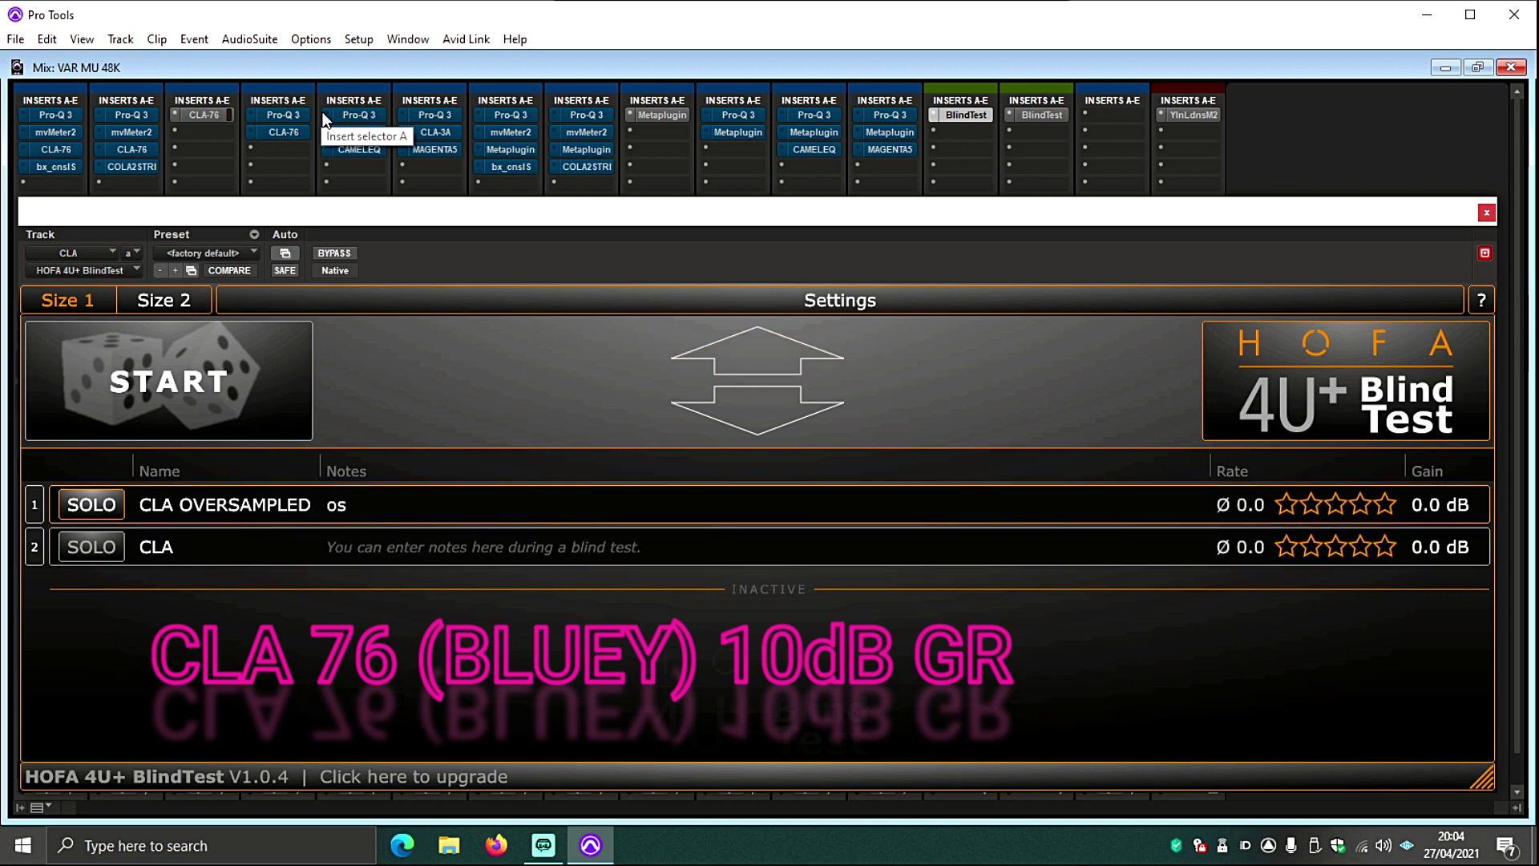
key(Down)
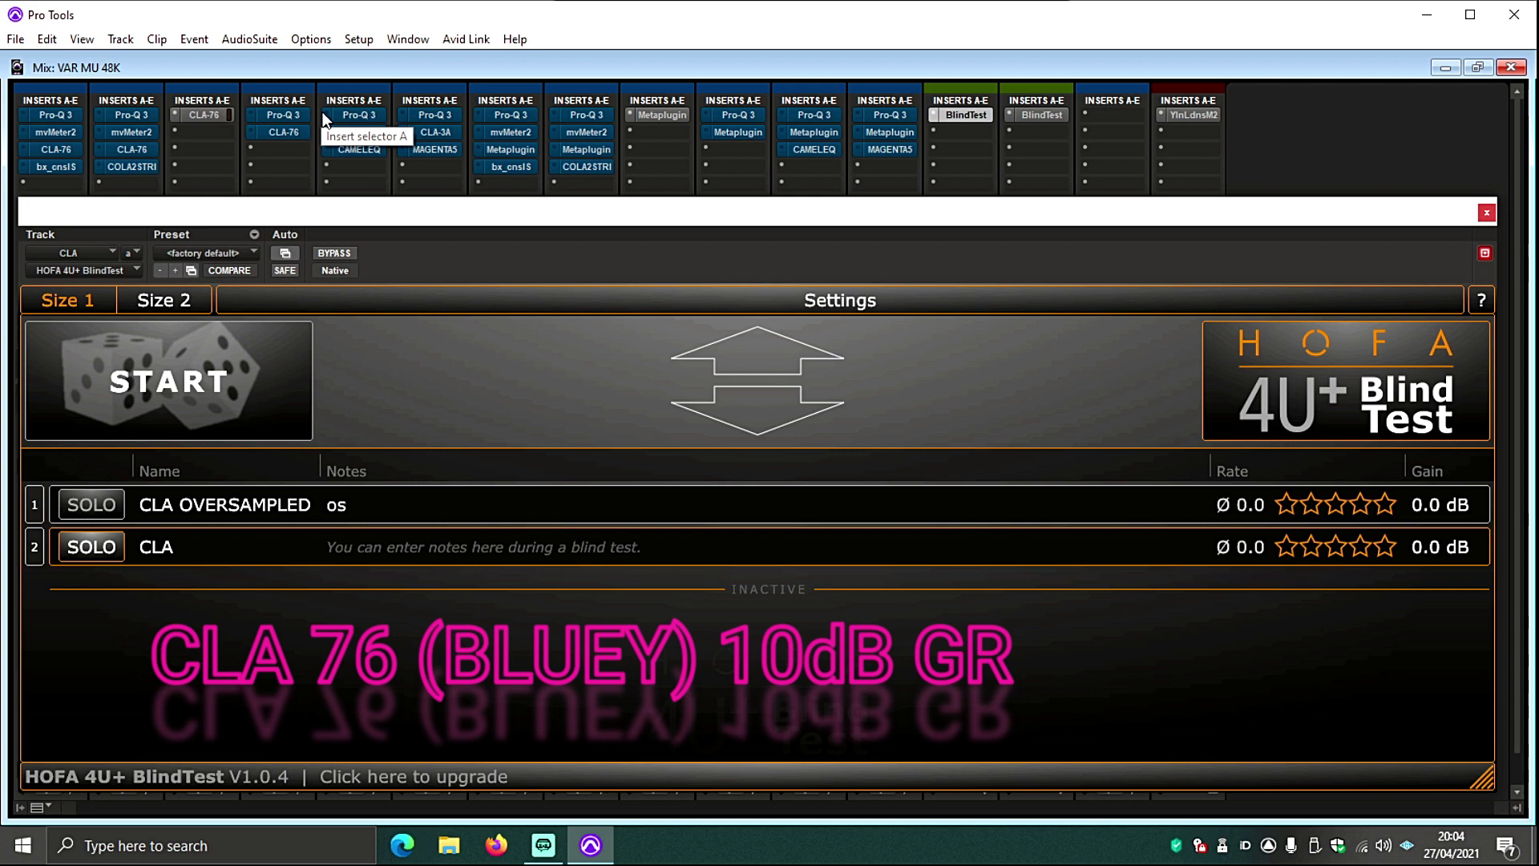
key(Up)
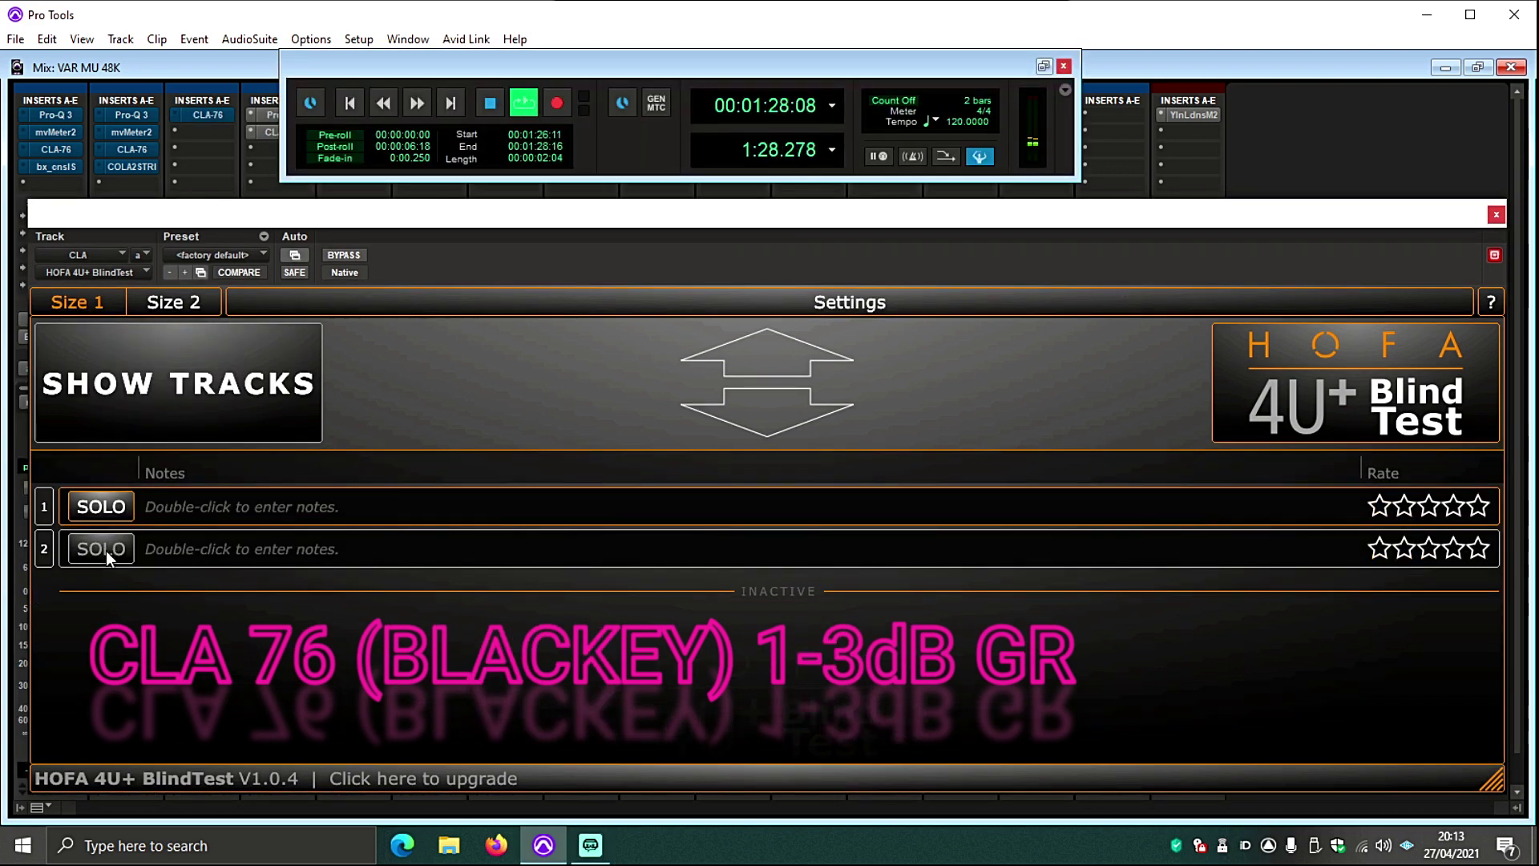
- Audition the two hidden tracks of the current blind test by alternating the solo between tracks 2 and 1
click(106, 550)
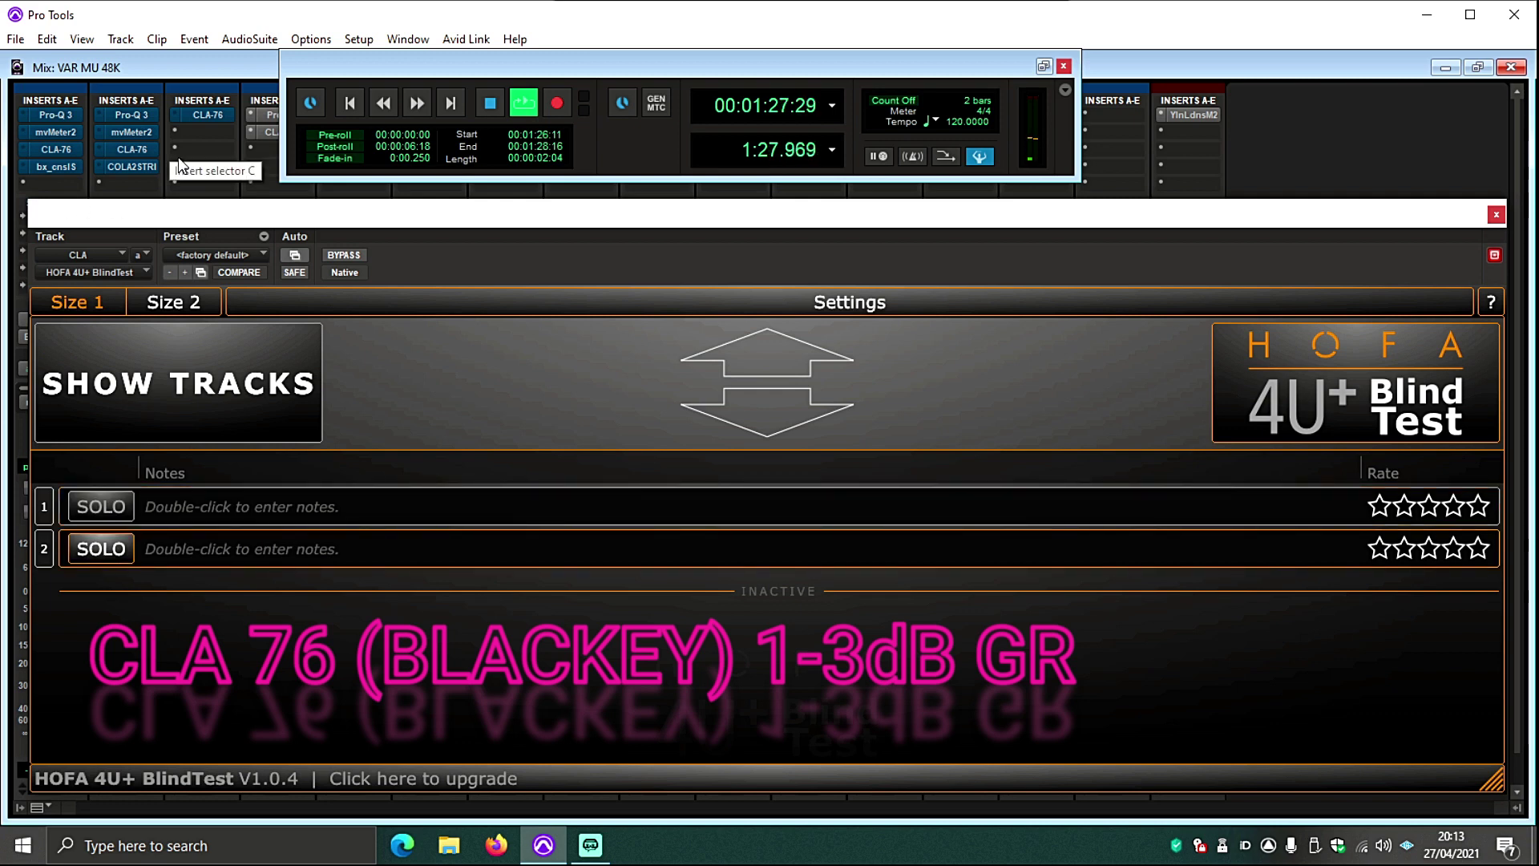
key(Up)
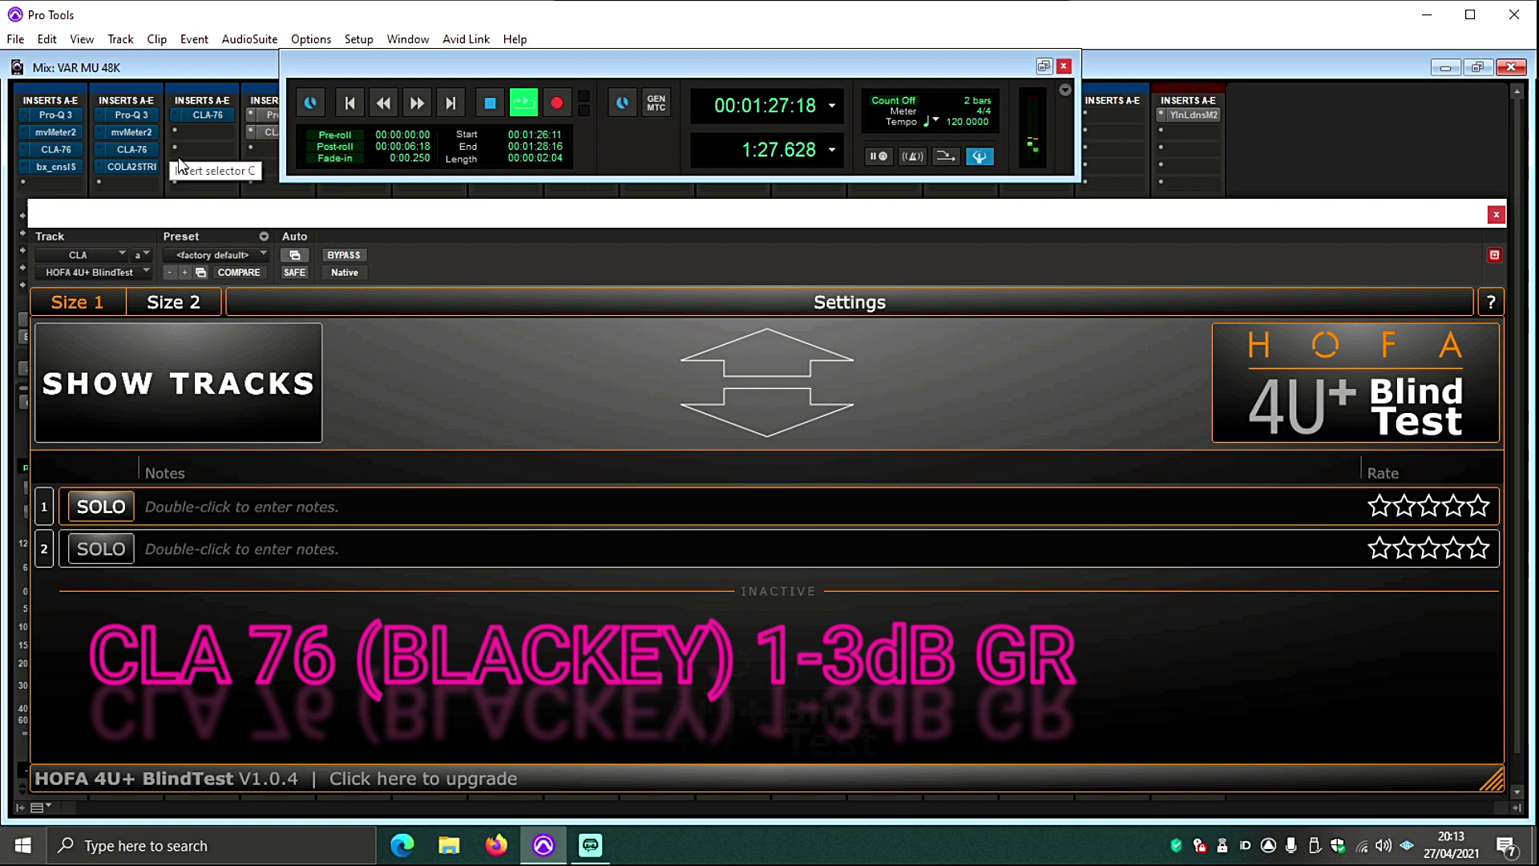
key(Down)
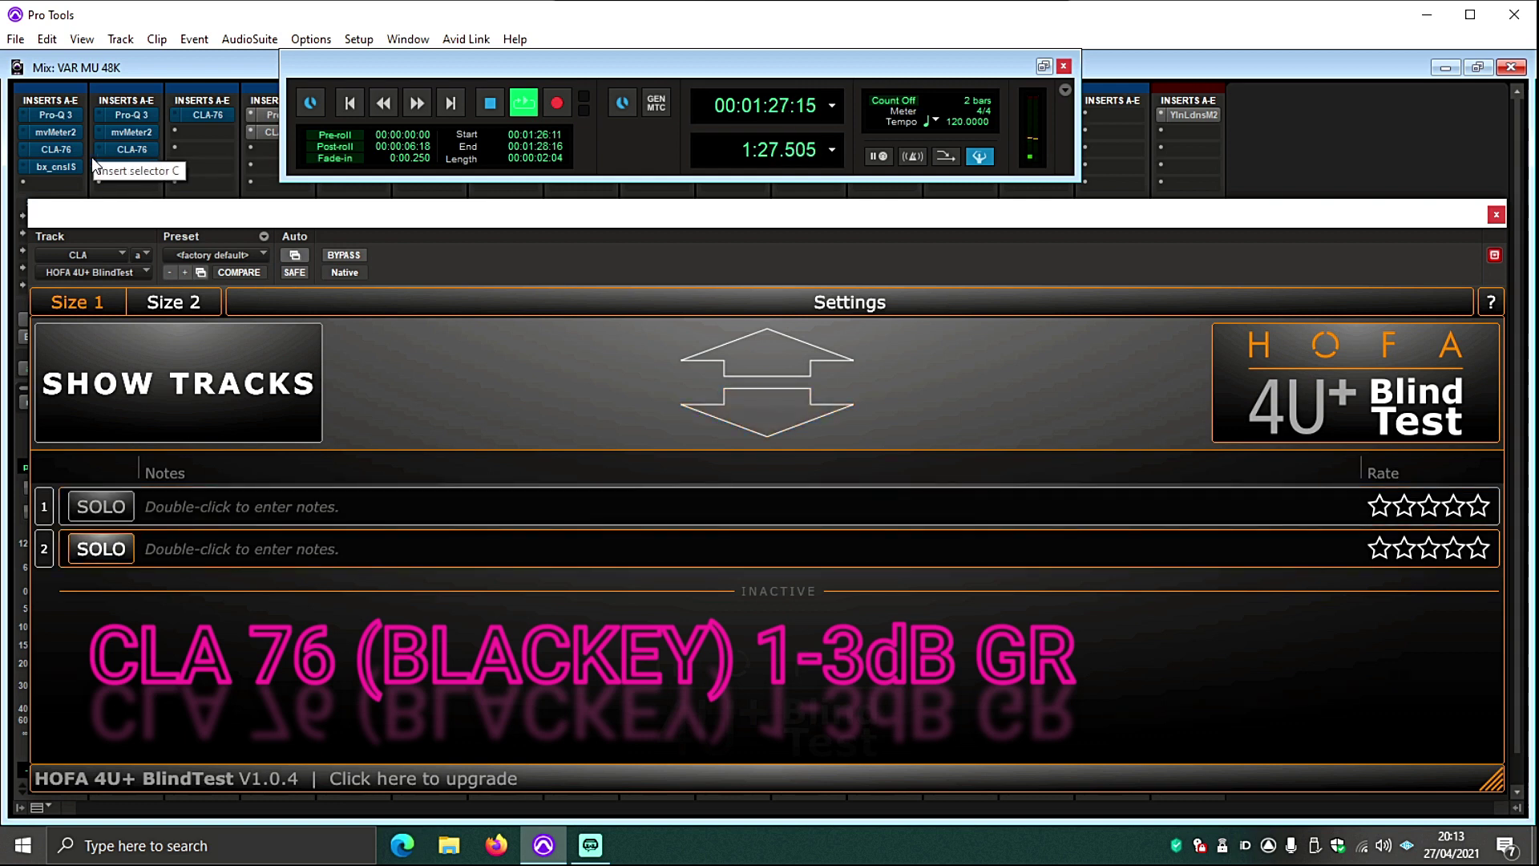
- Label hidden track 1 with the note "os" and end the blind test by showing the tracks
double_click(202, 545)
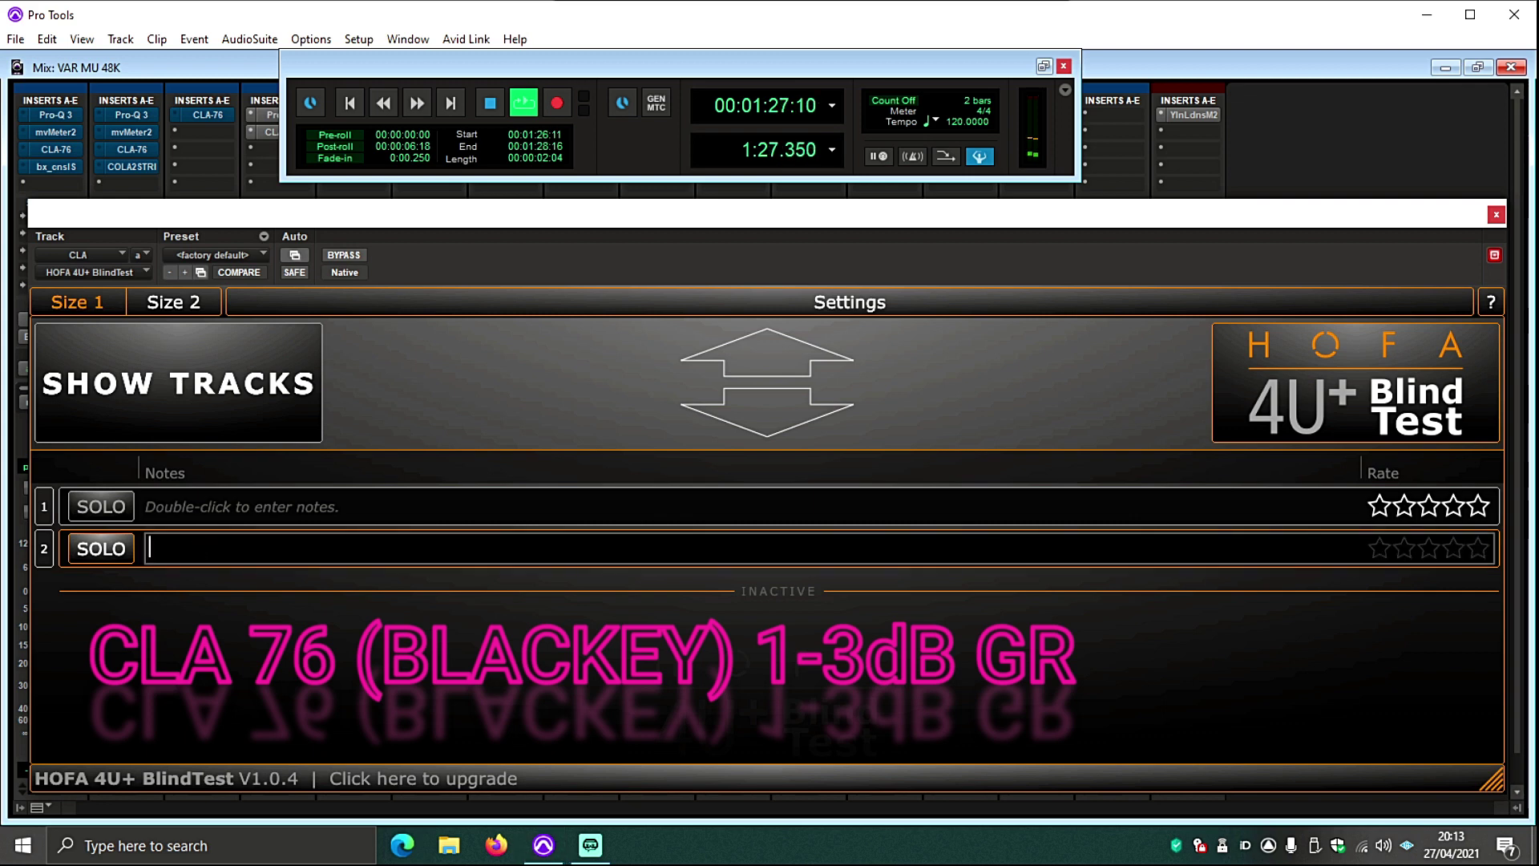
click(243, 505)
double_click(243, 505)
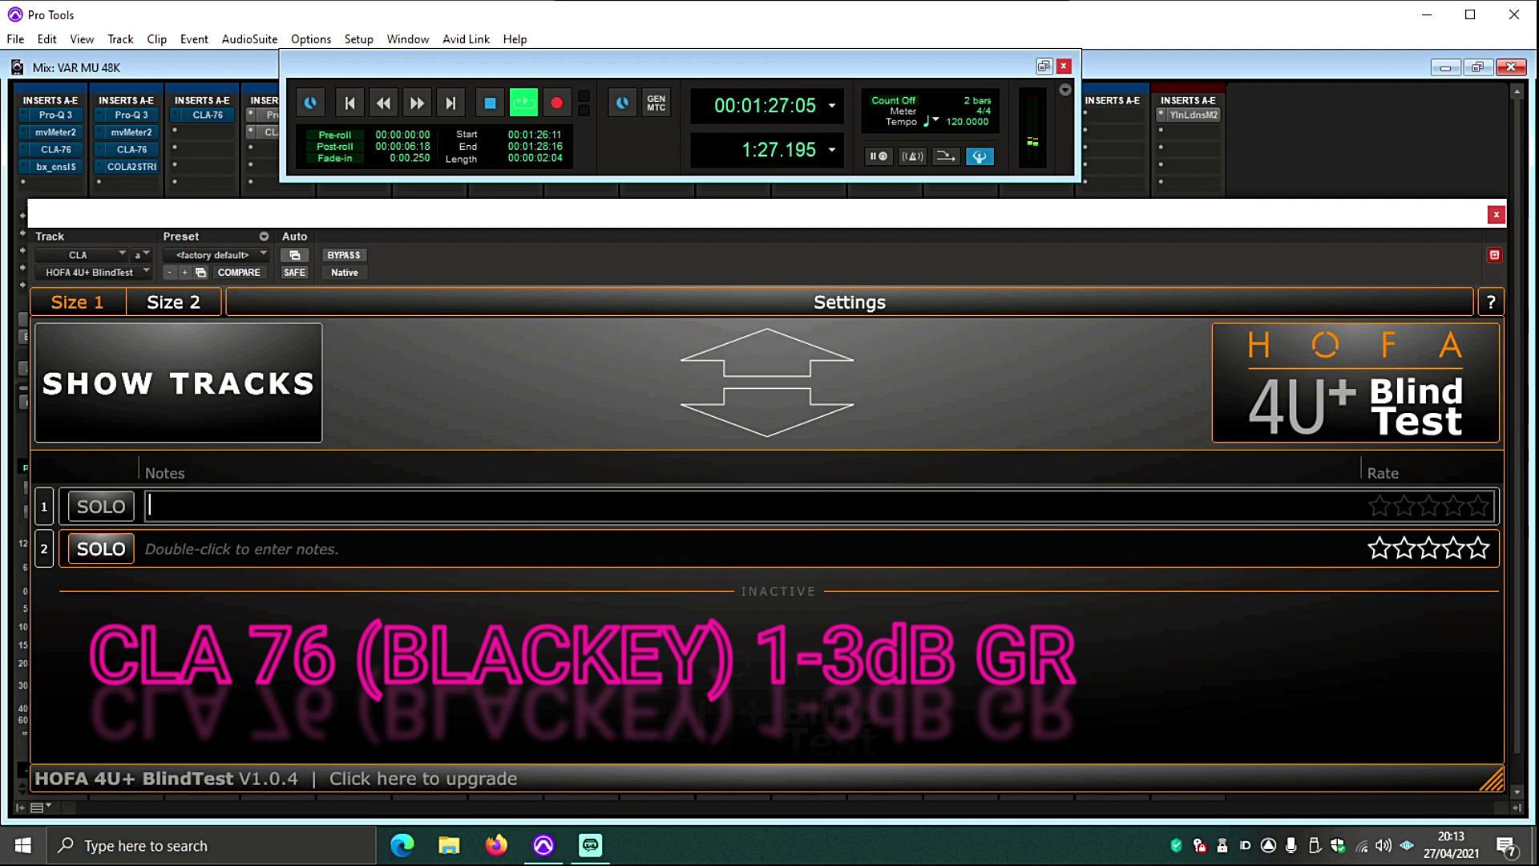
text(os)
click(289, 358)
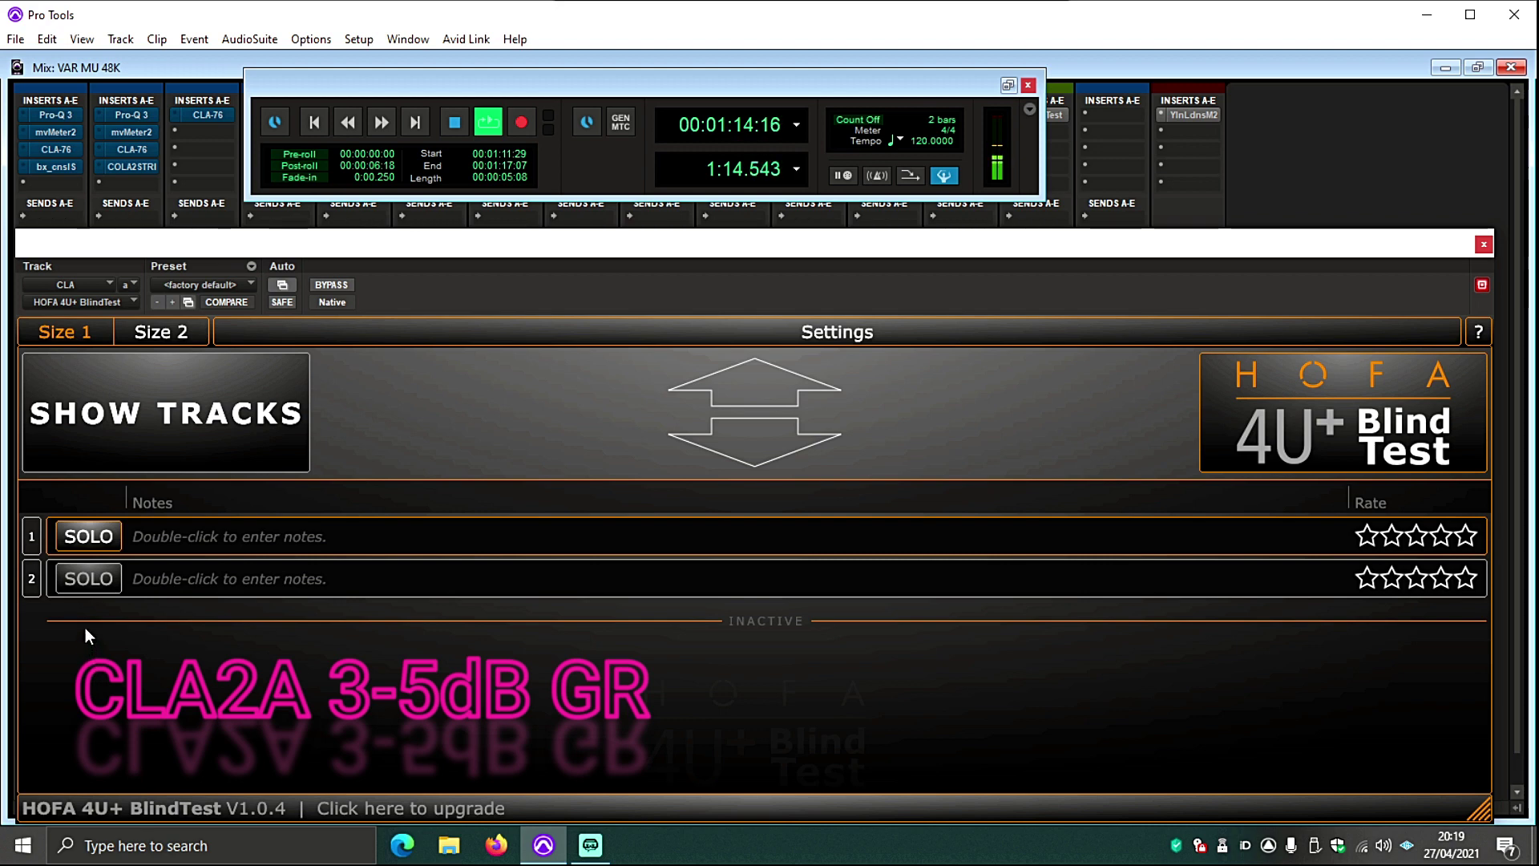
- Solo hidden track 2 and note it as "os", revealing the tracks to compare it against CLA
click(100, 581)
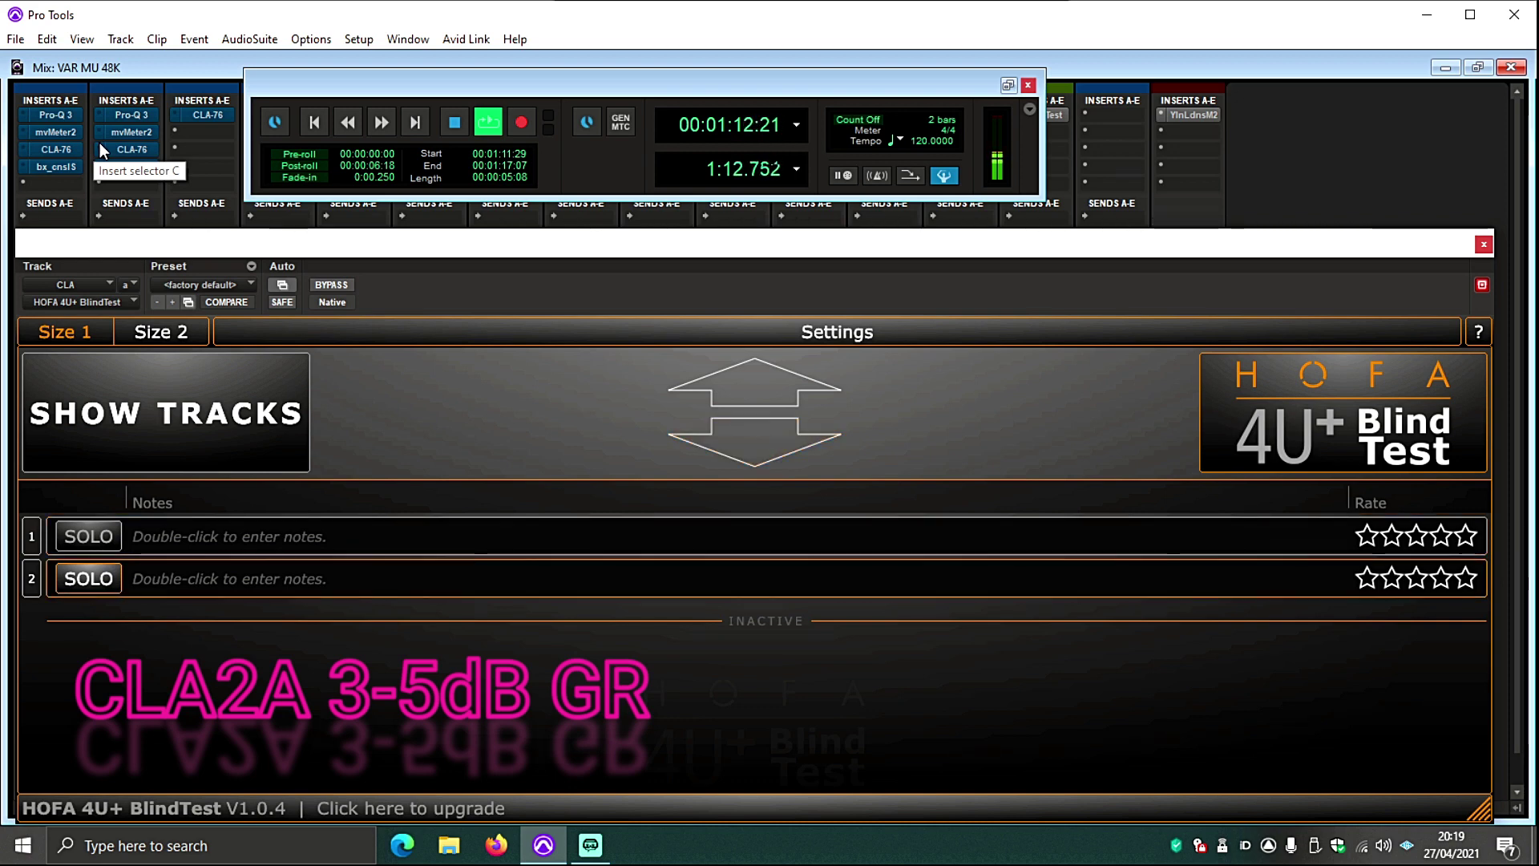
double_click(240, 580)
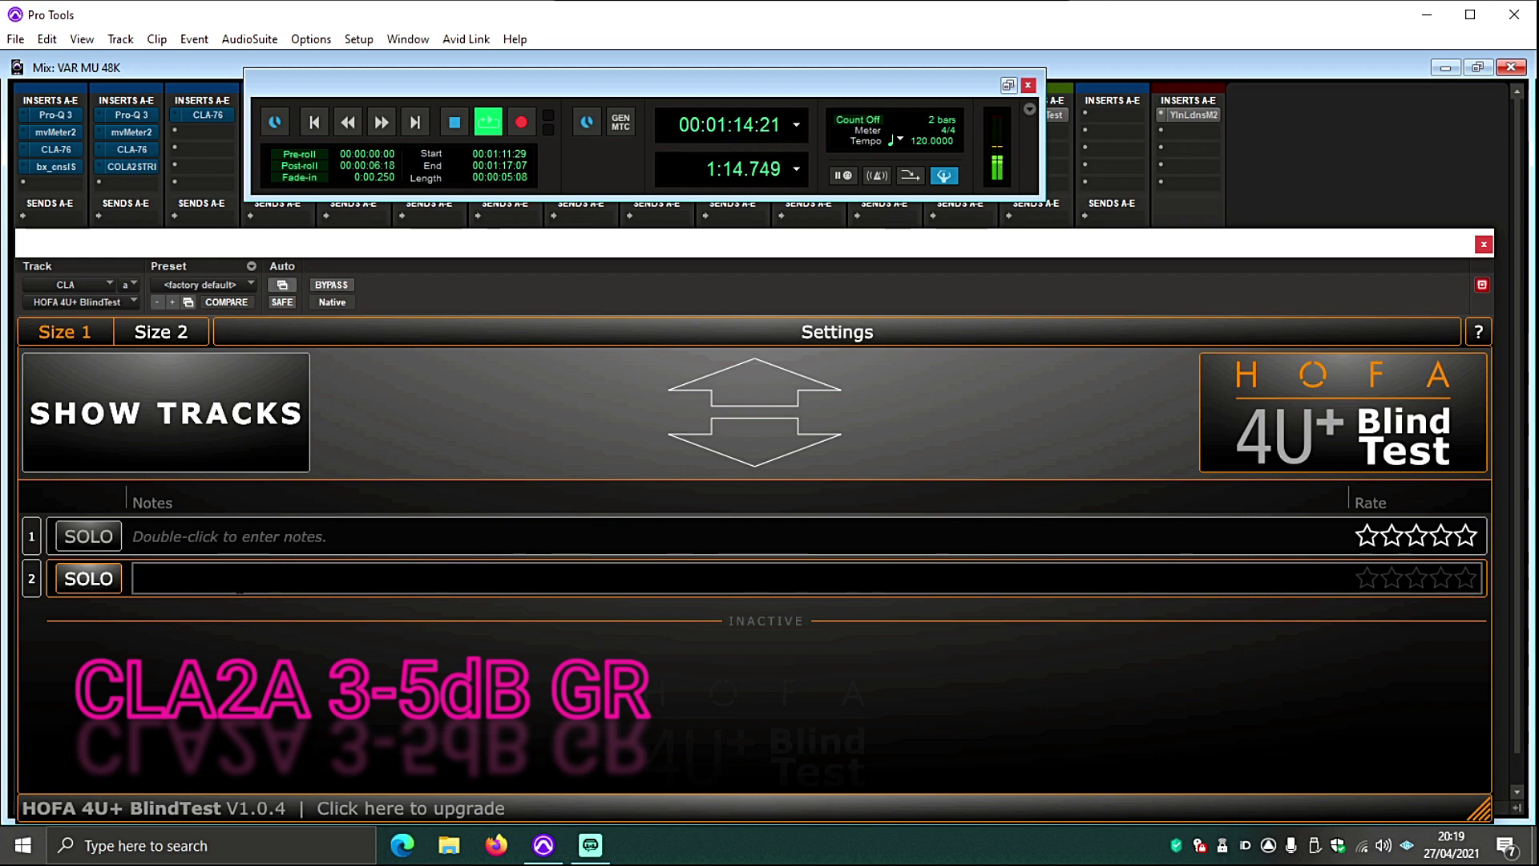
text(os)
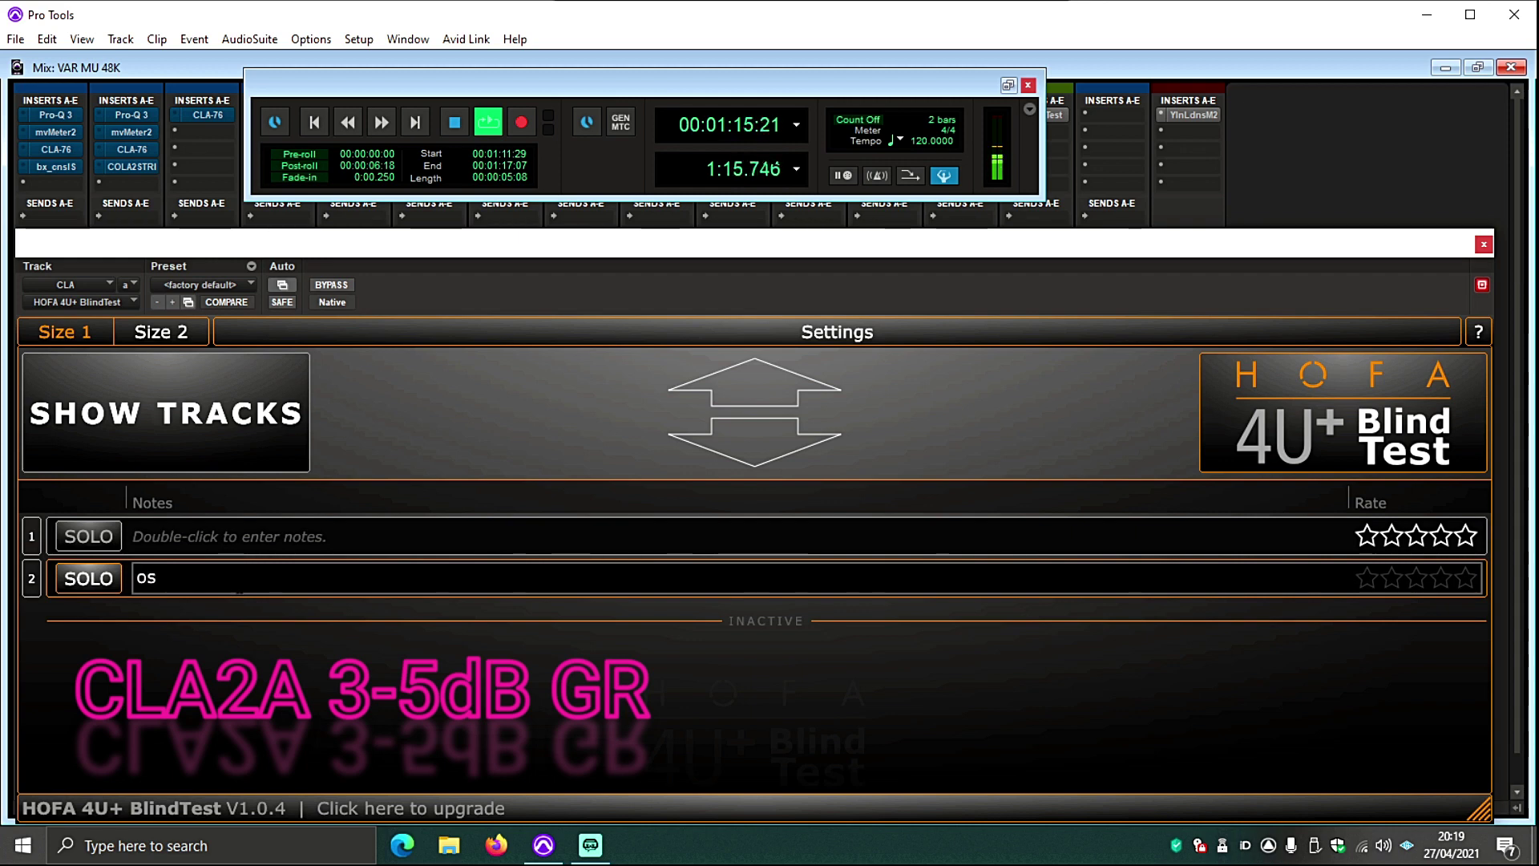
click(199, 417)
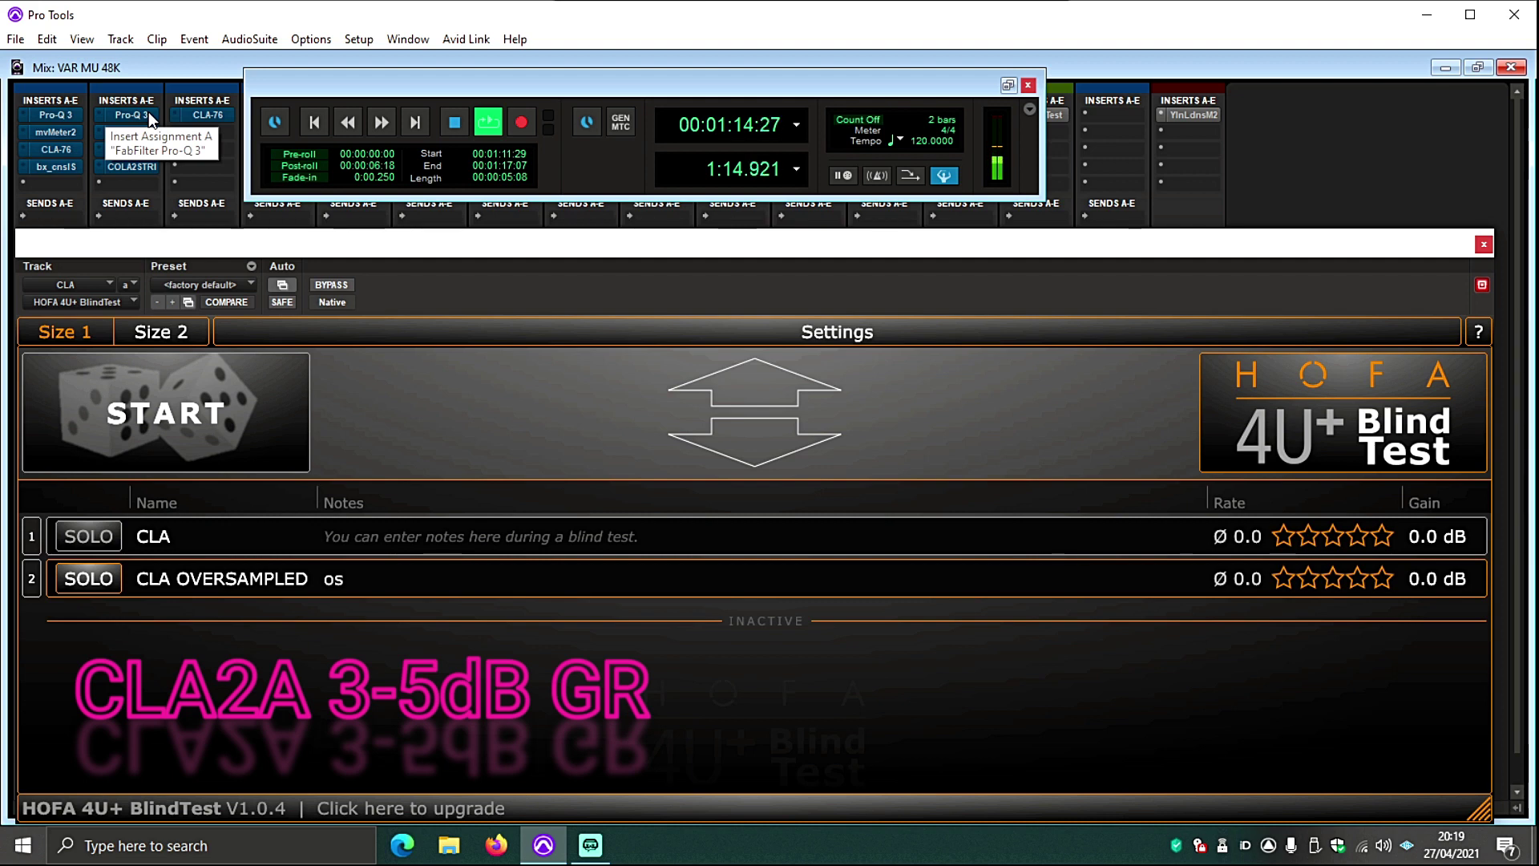
click(68, 545)
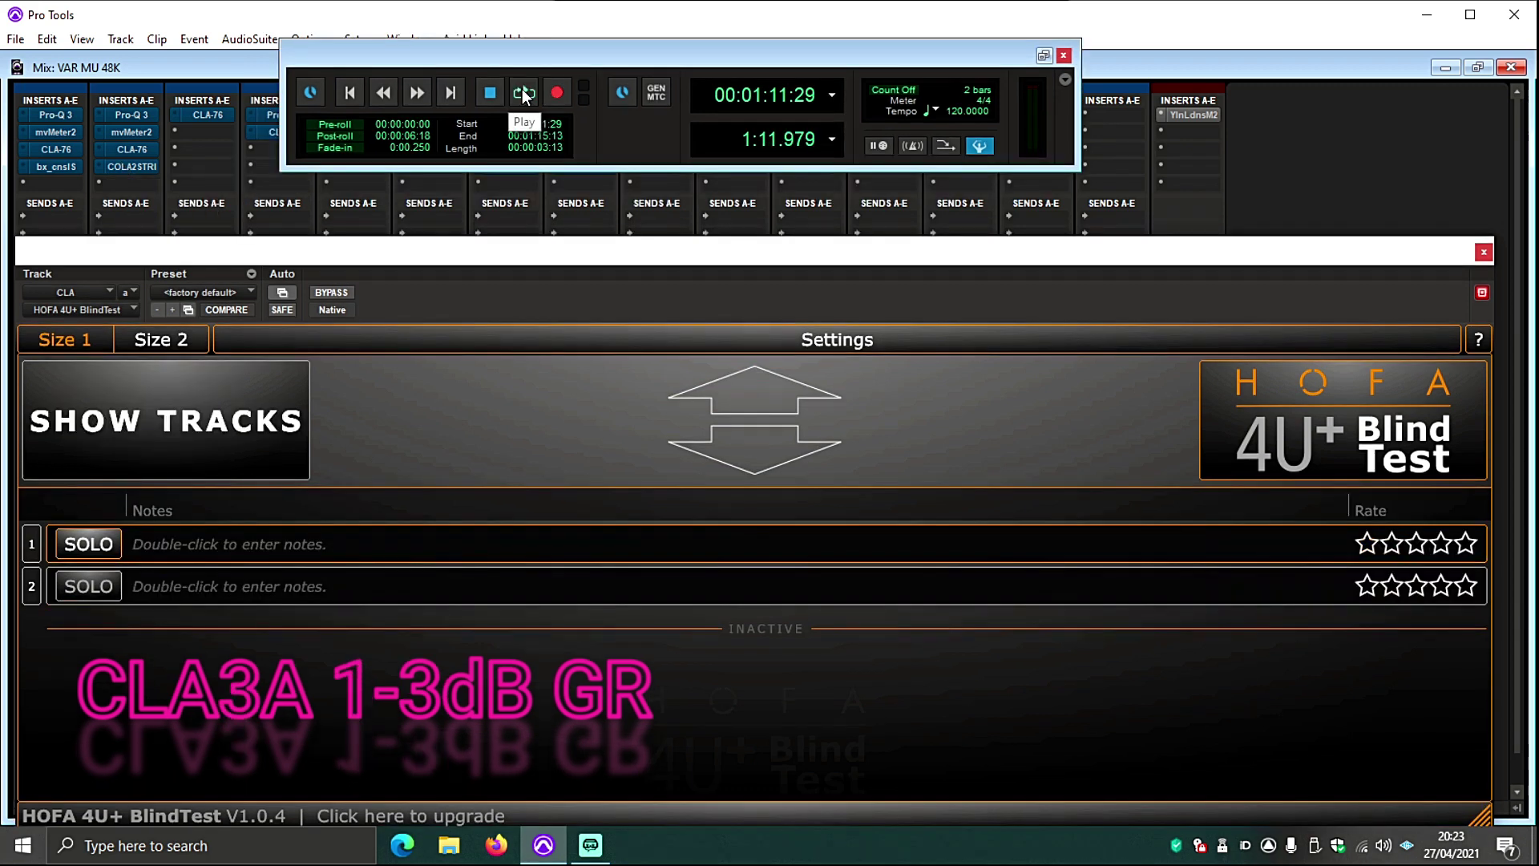
- Play the session with hidden track 2 soloed, and label that track "os" before showing the tracks
click(522, 93)
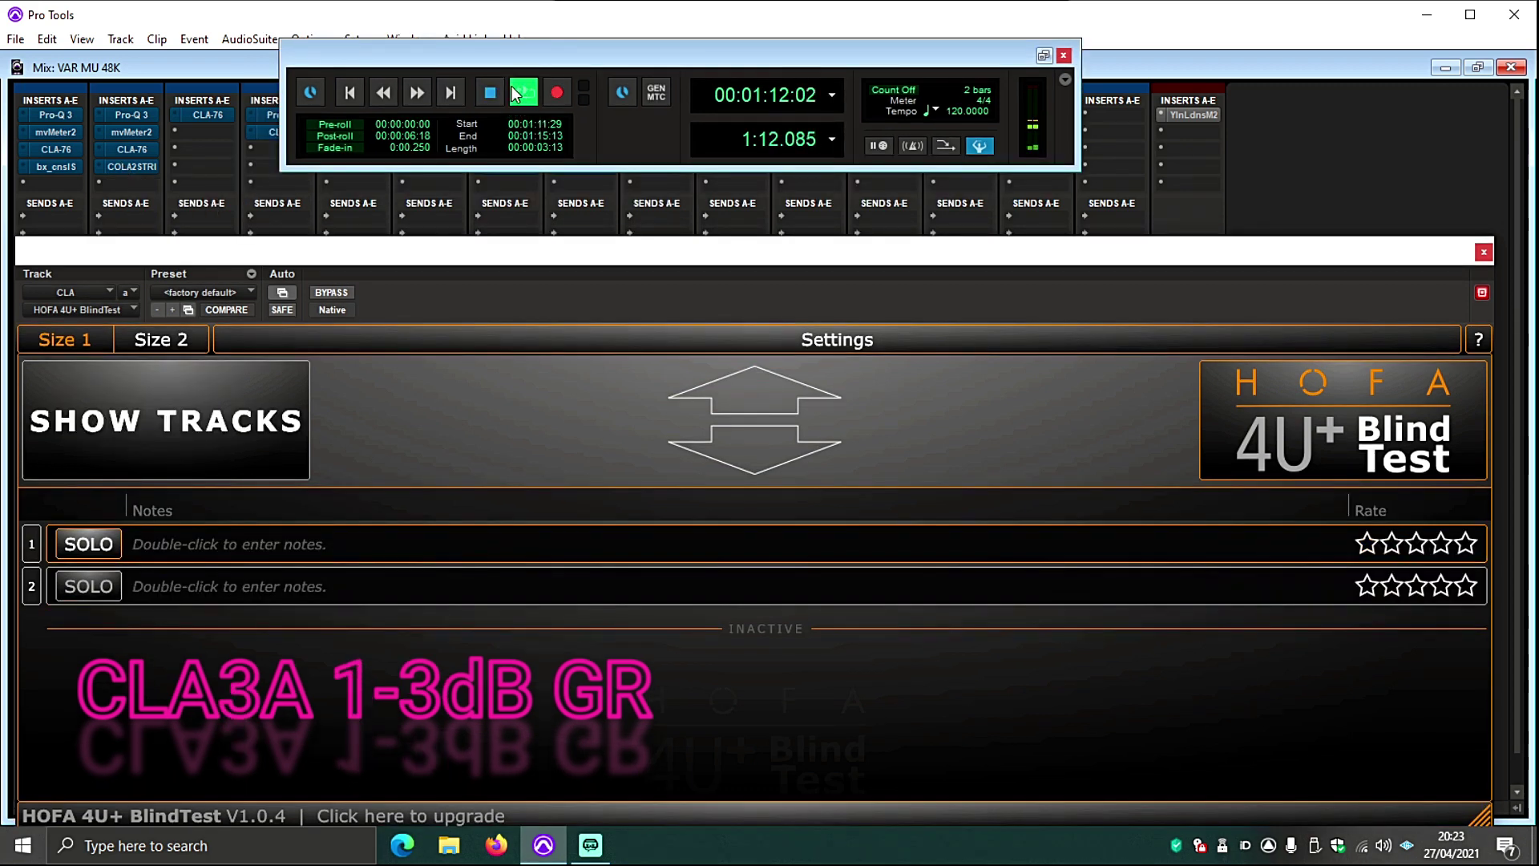
click(82, 587)
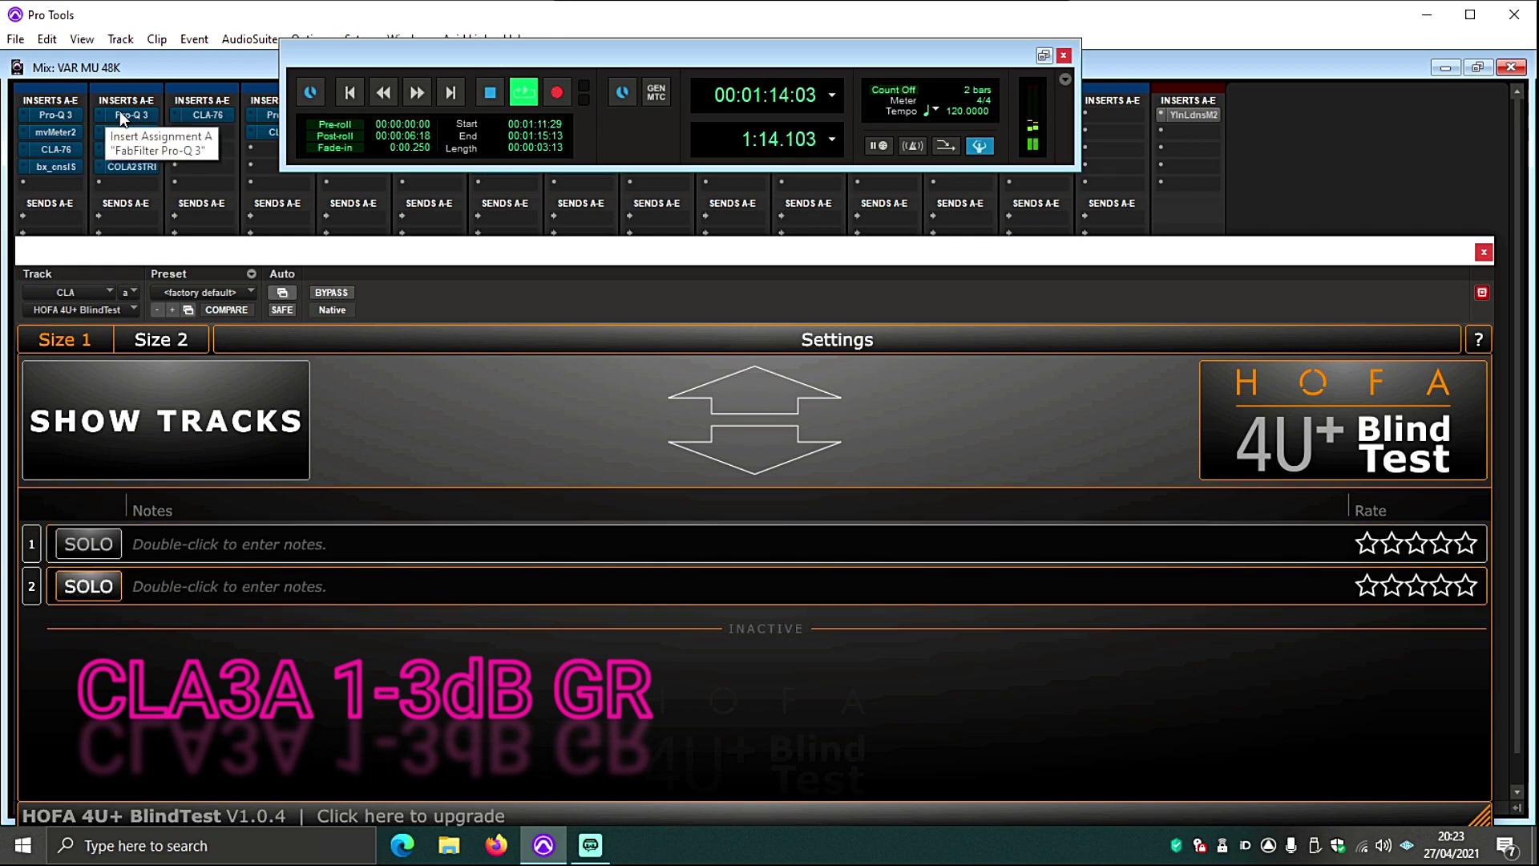
double_click(229, 585)
text(os)
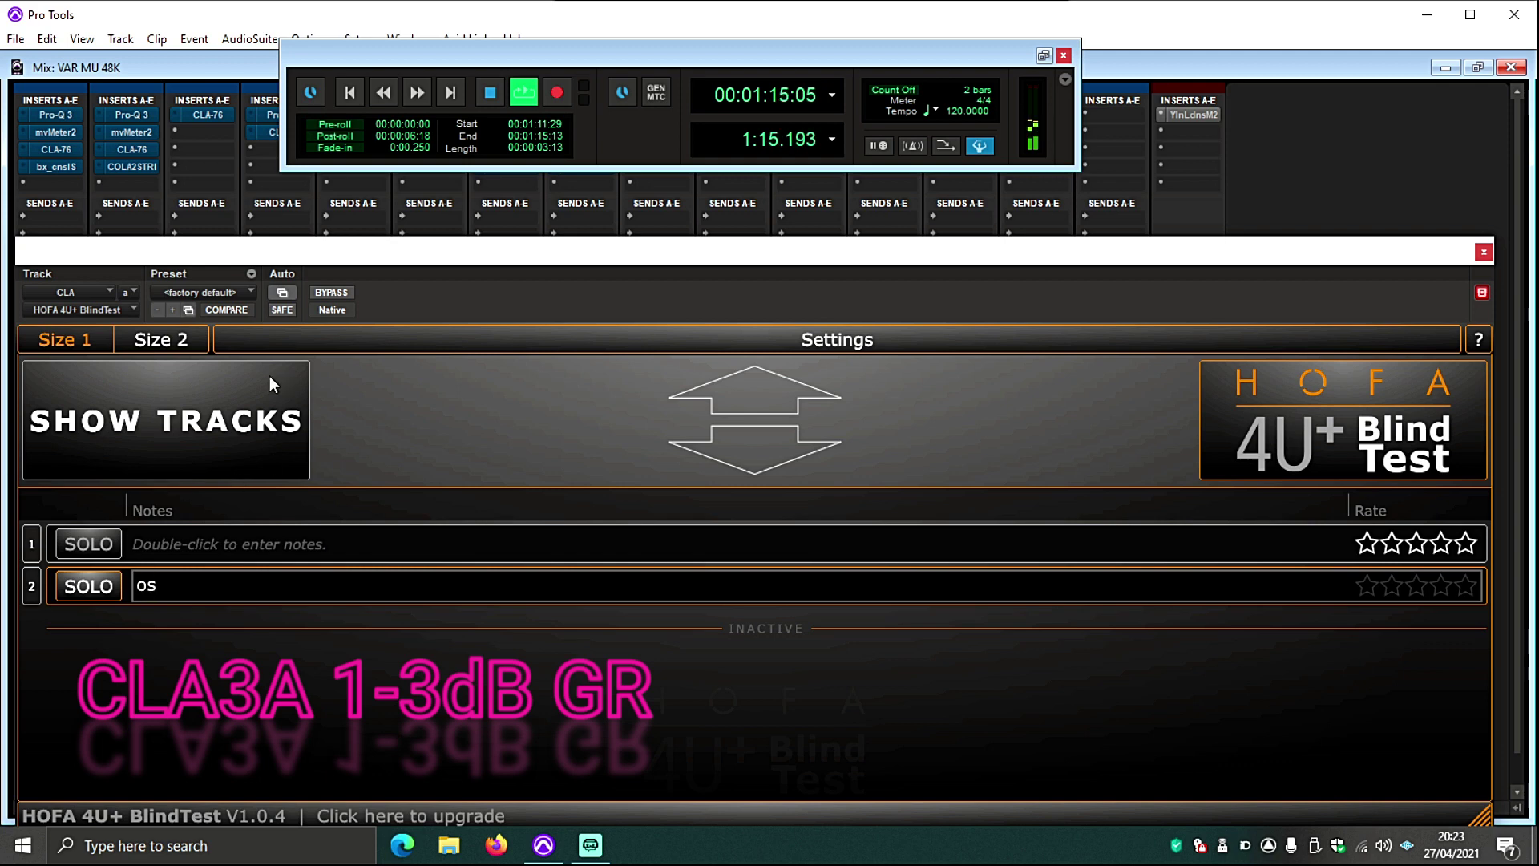
click(269, 377)
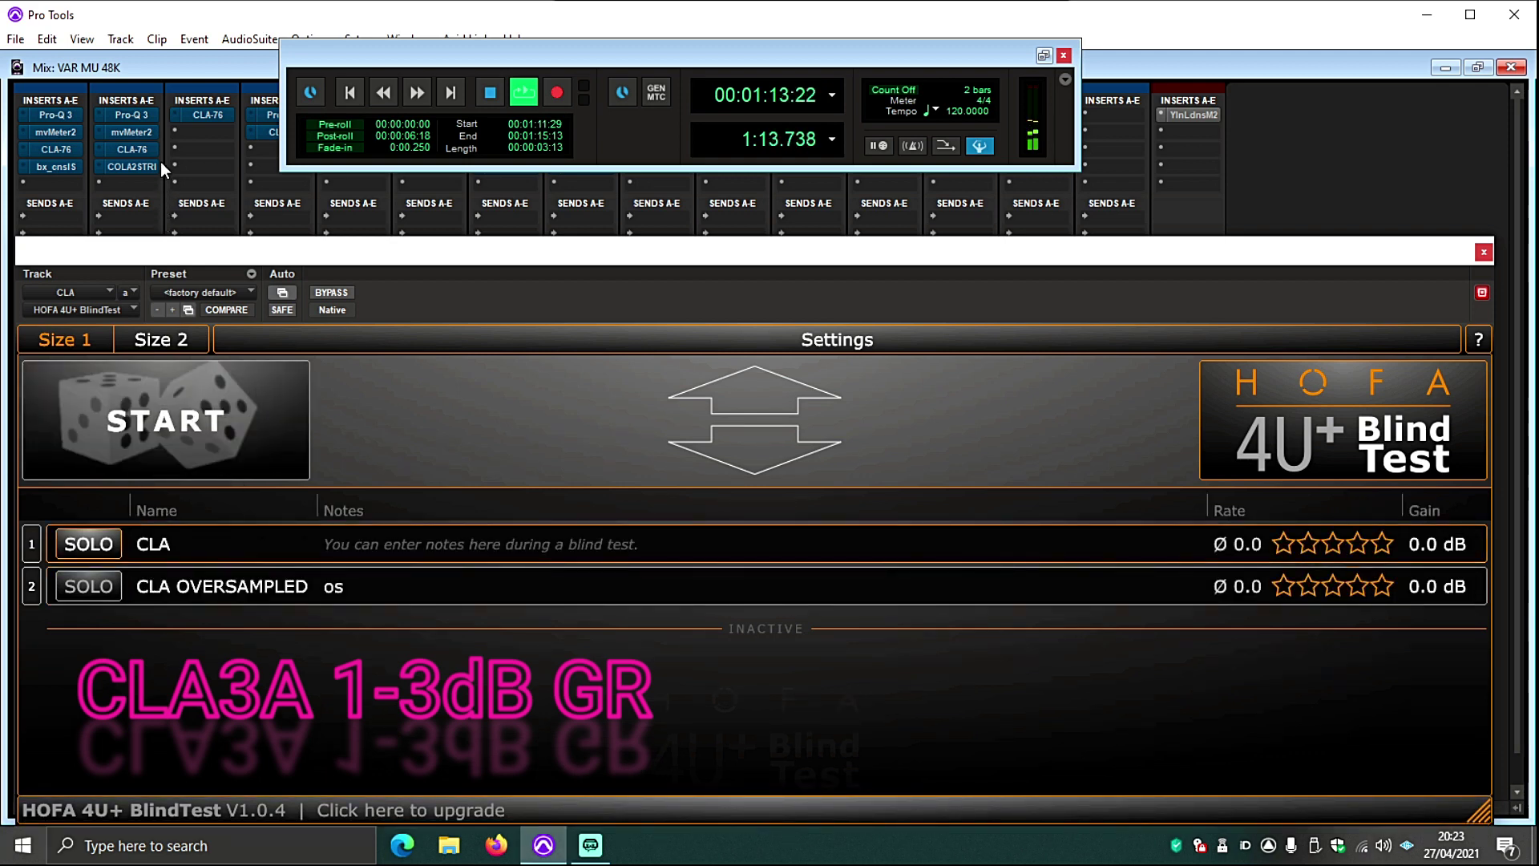
- Alternate the solo between the revealed CLA OVERSAMPLED and CLA tracks to compare their sound
key(Down)
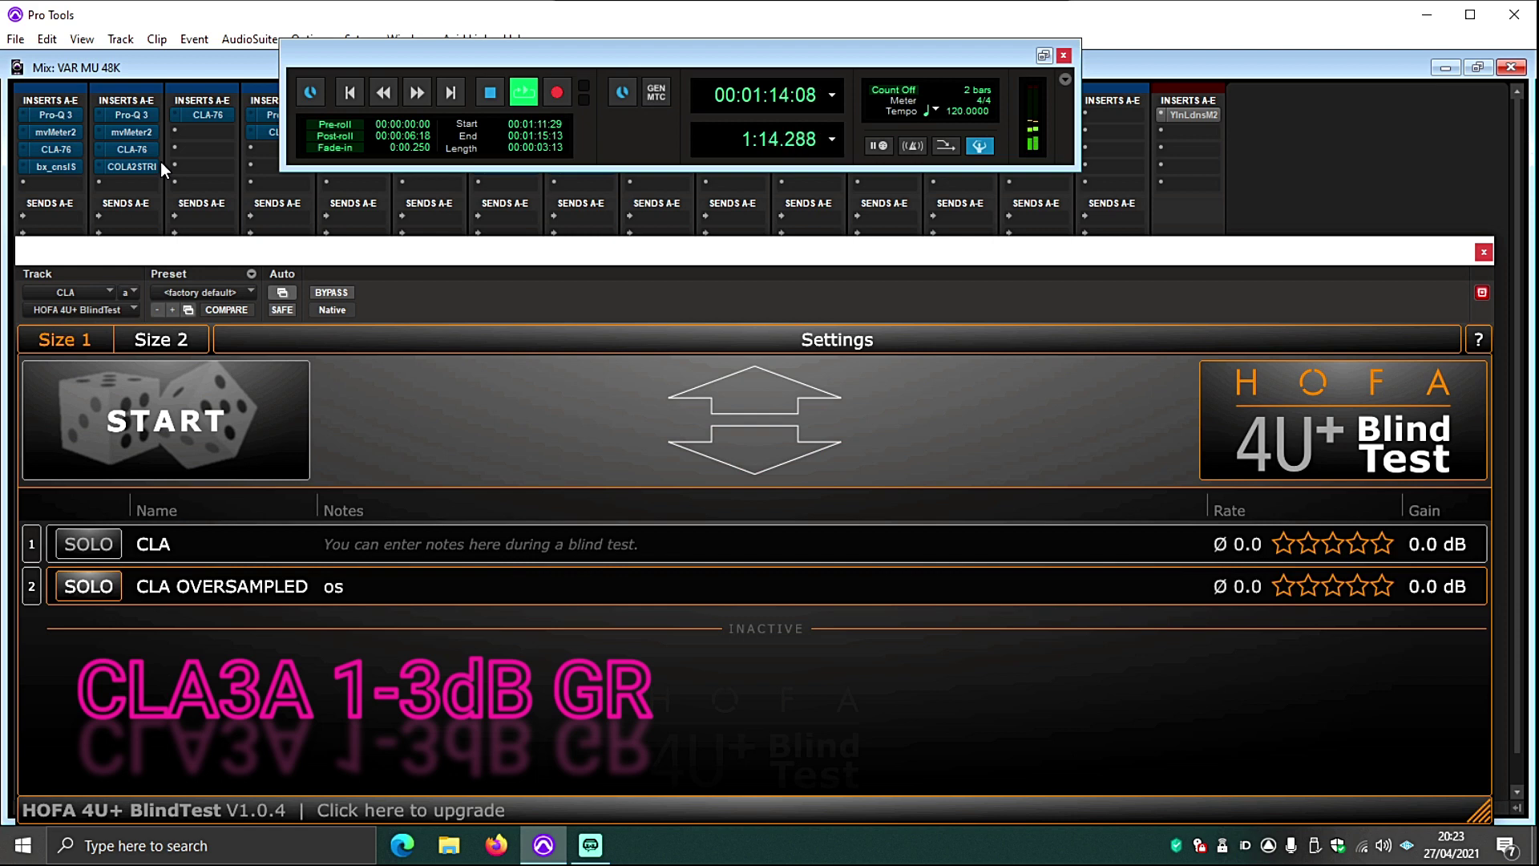
key(Up)
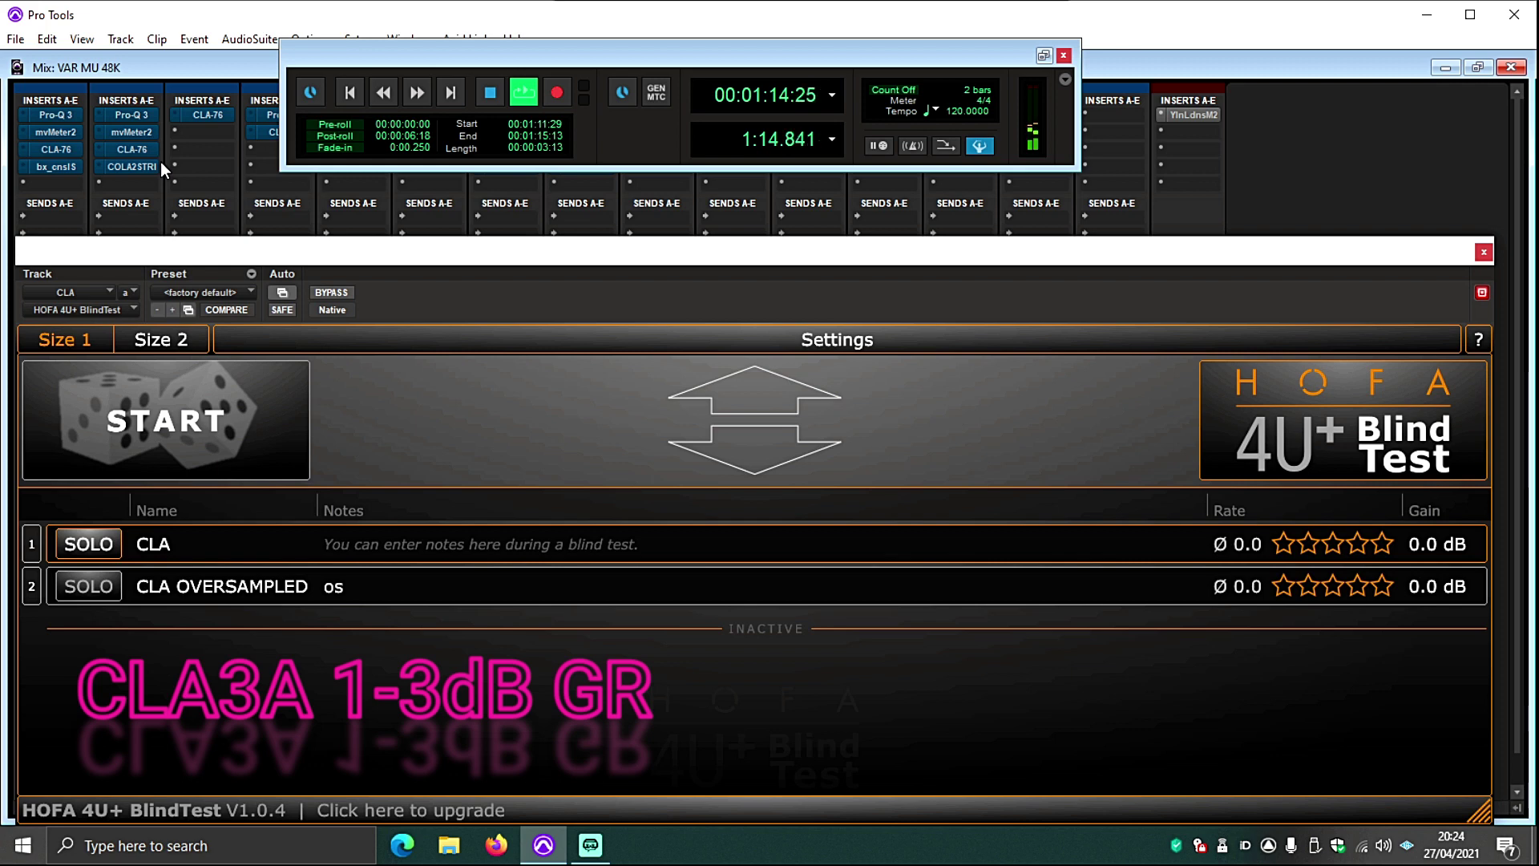
key(Down)
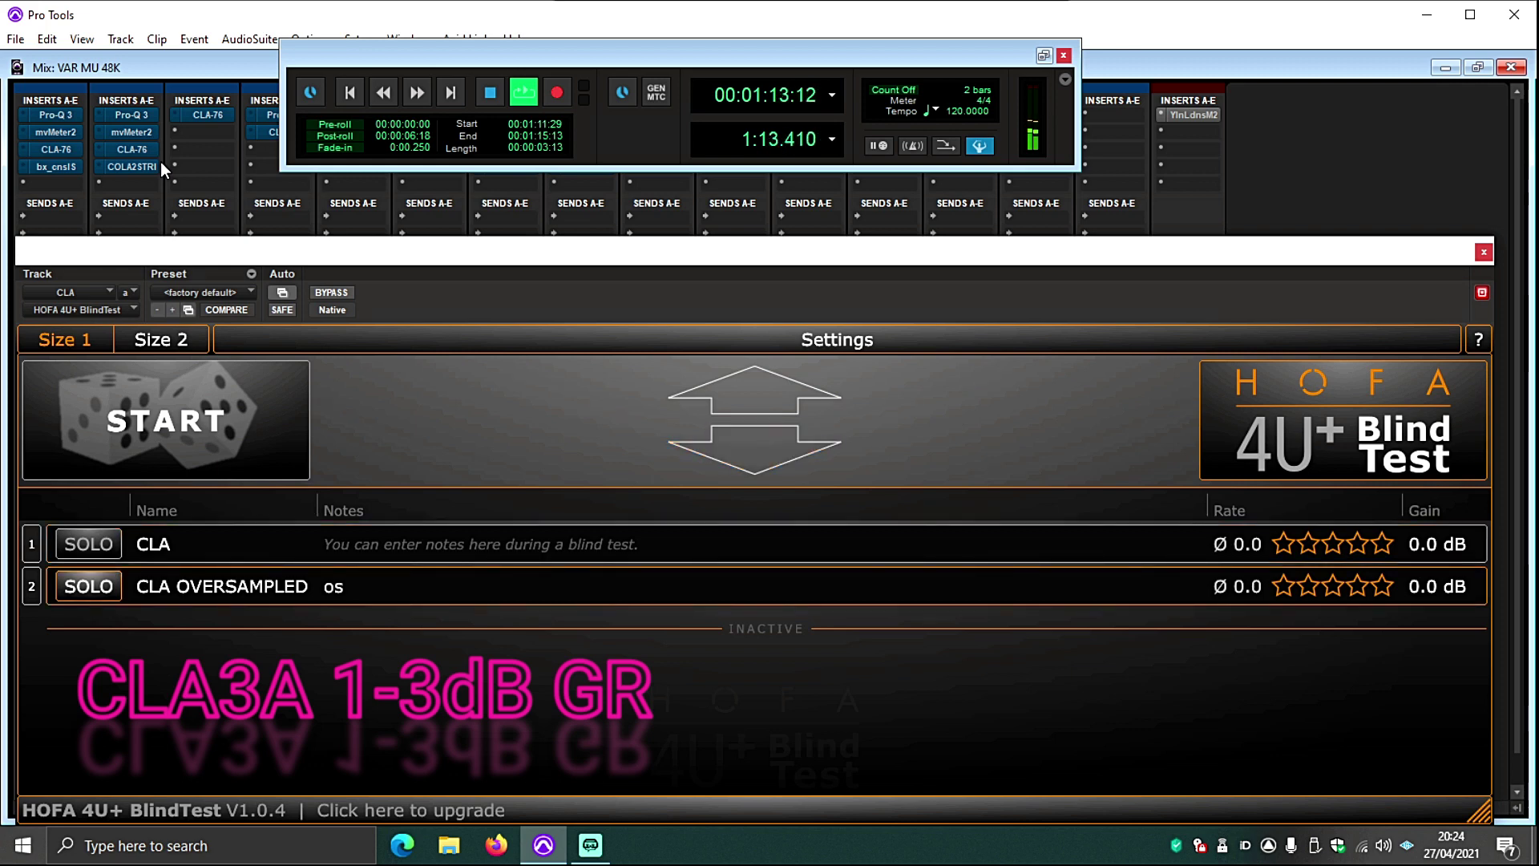
key(Up)
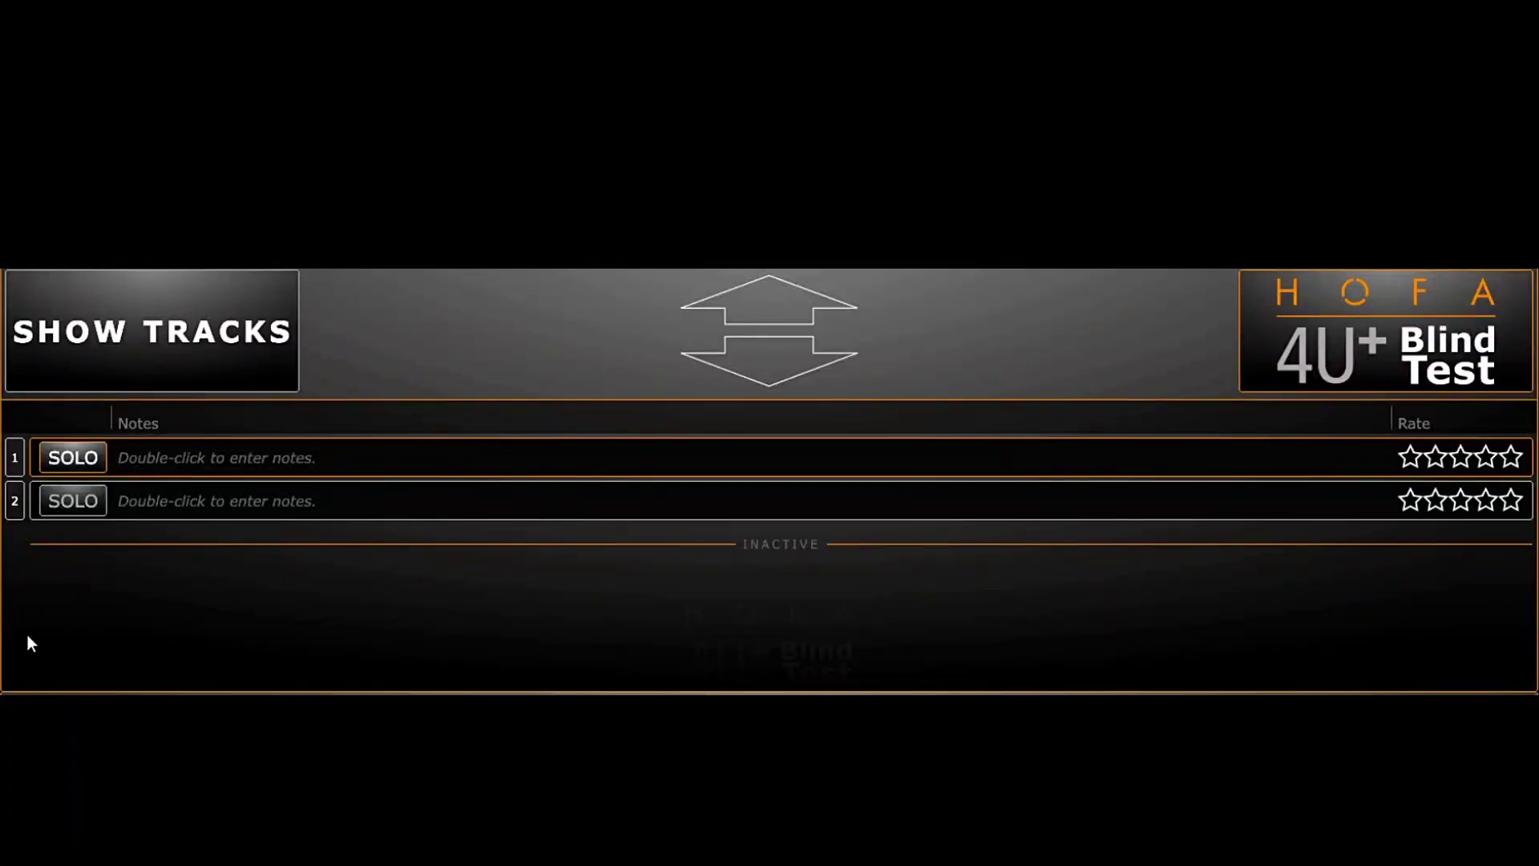
- Audition the two hidden tracks of the new blind test by switching the solo back and forth, ending on track 1
click(80, 498)
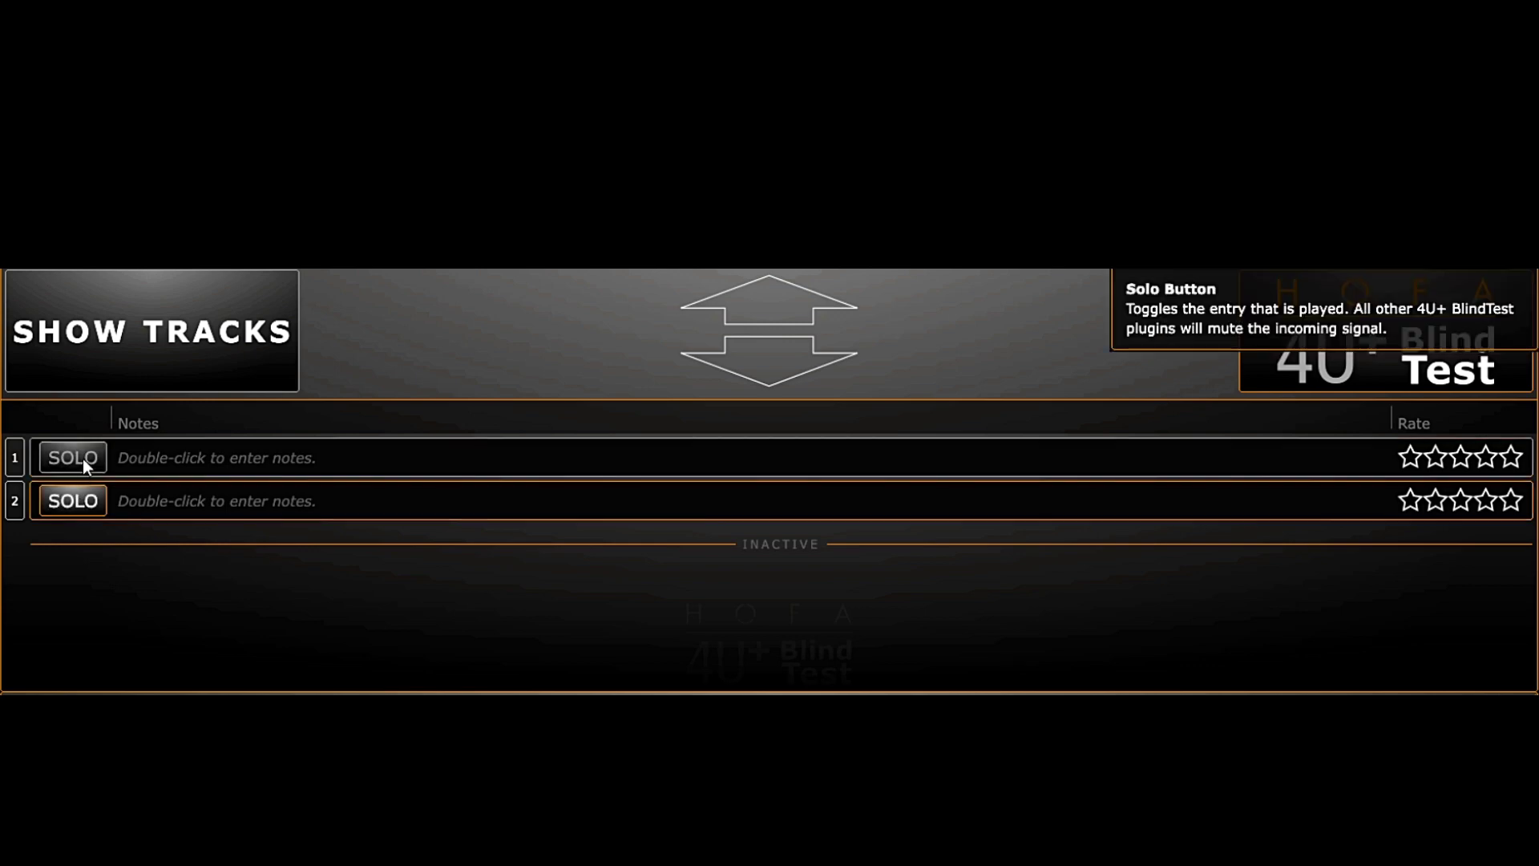
click(84, 457)
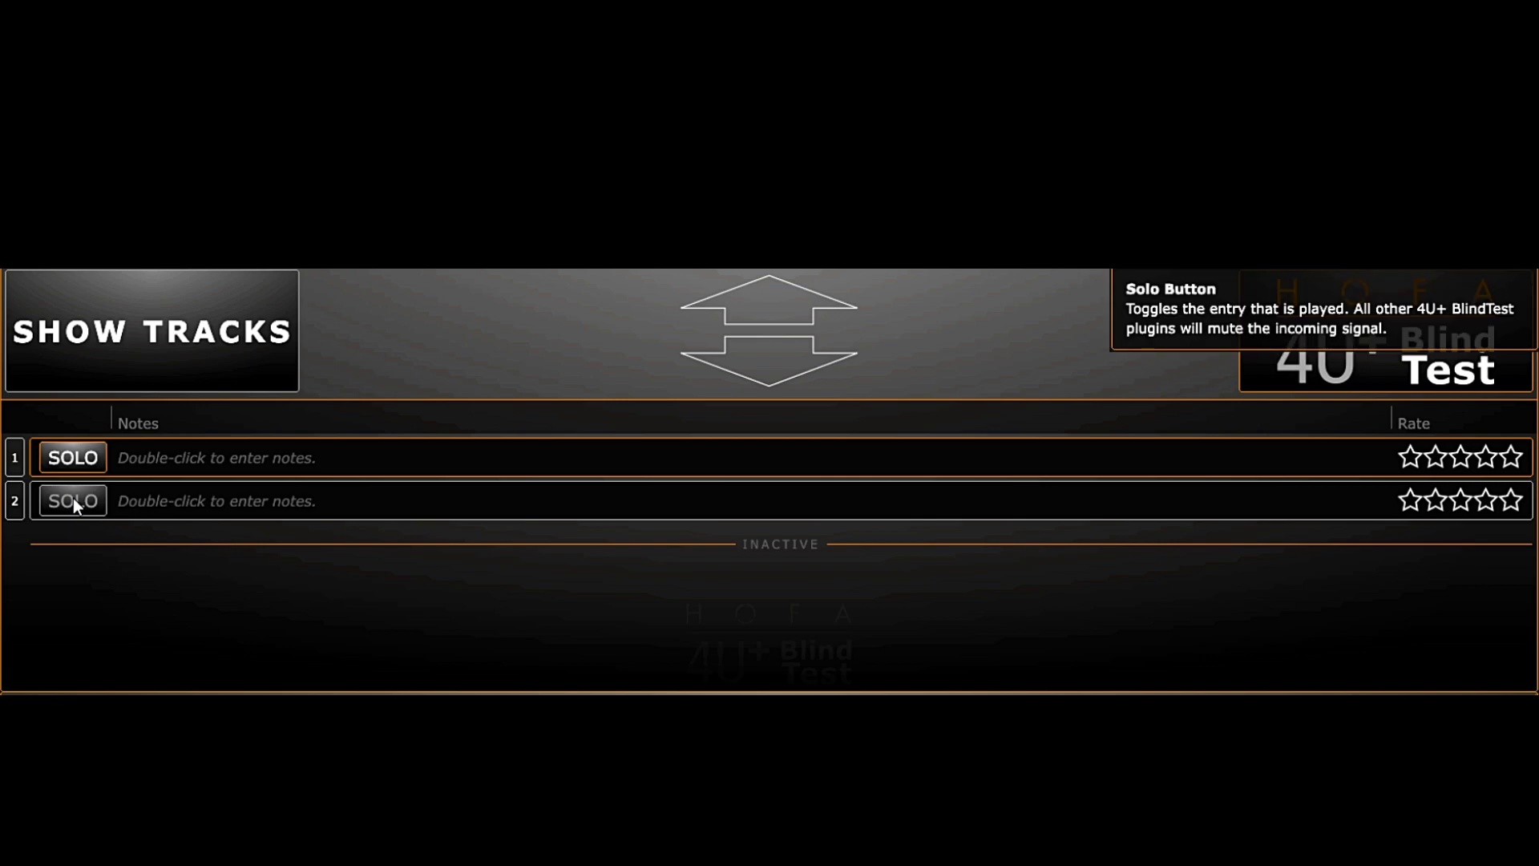
click(74, 498)
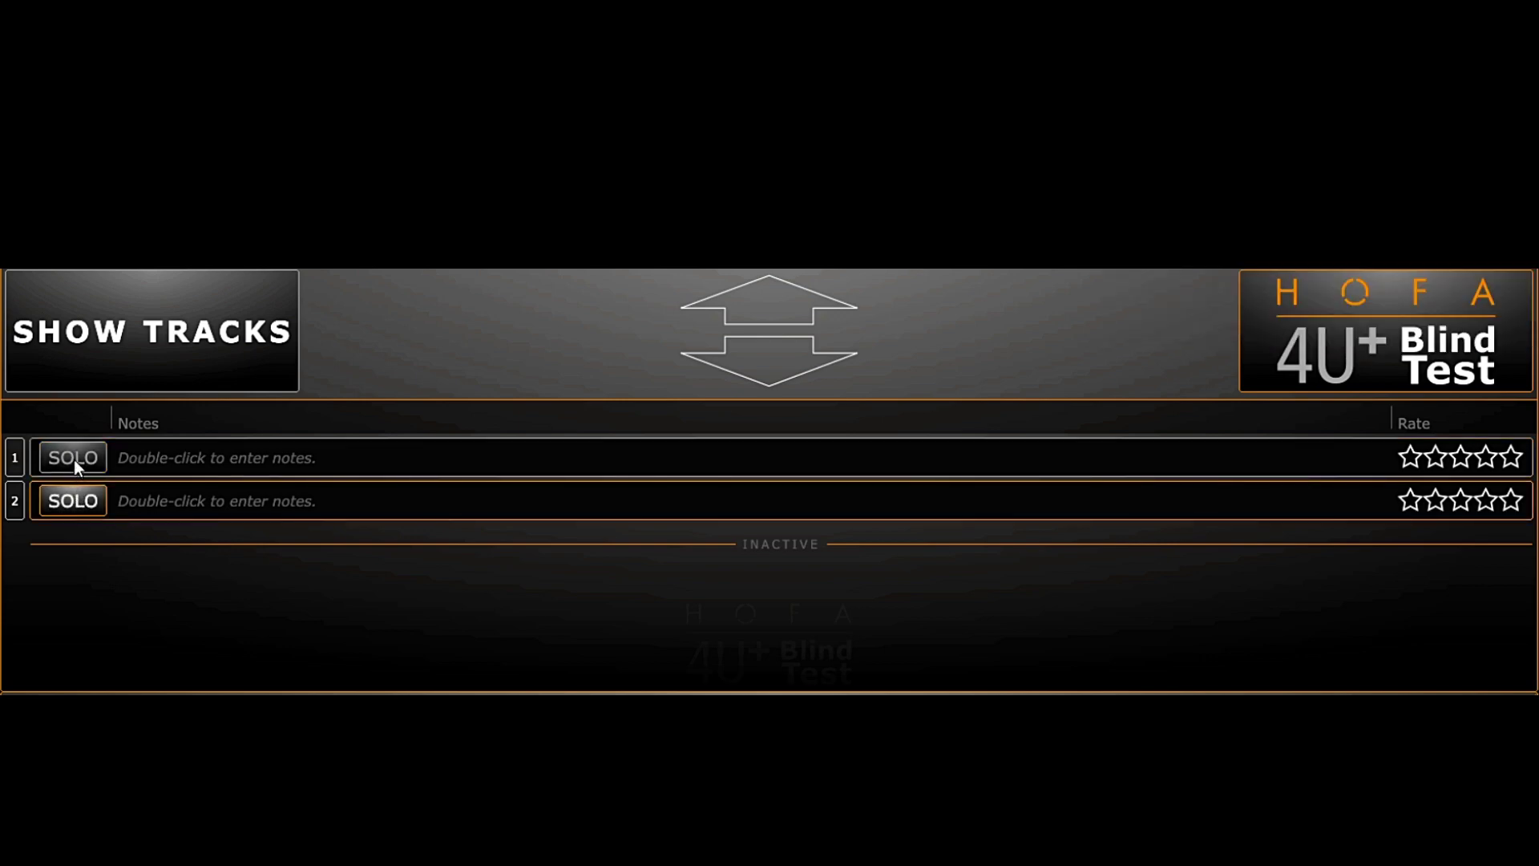
click(86, 459)
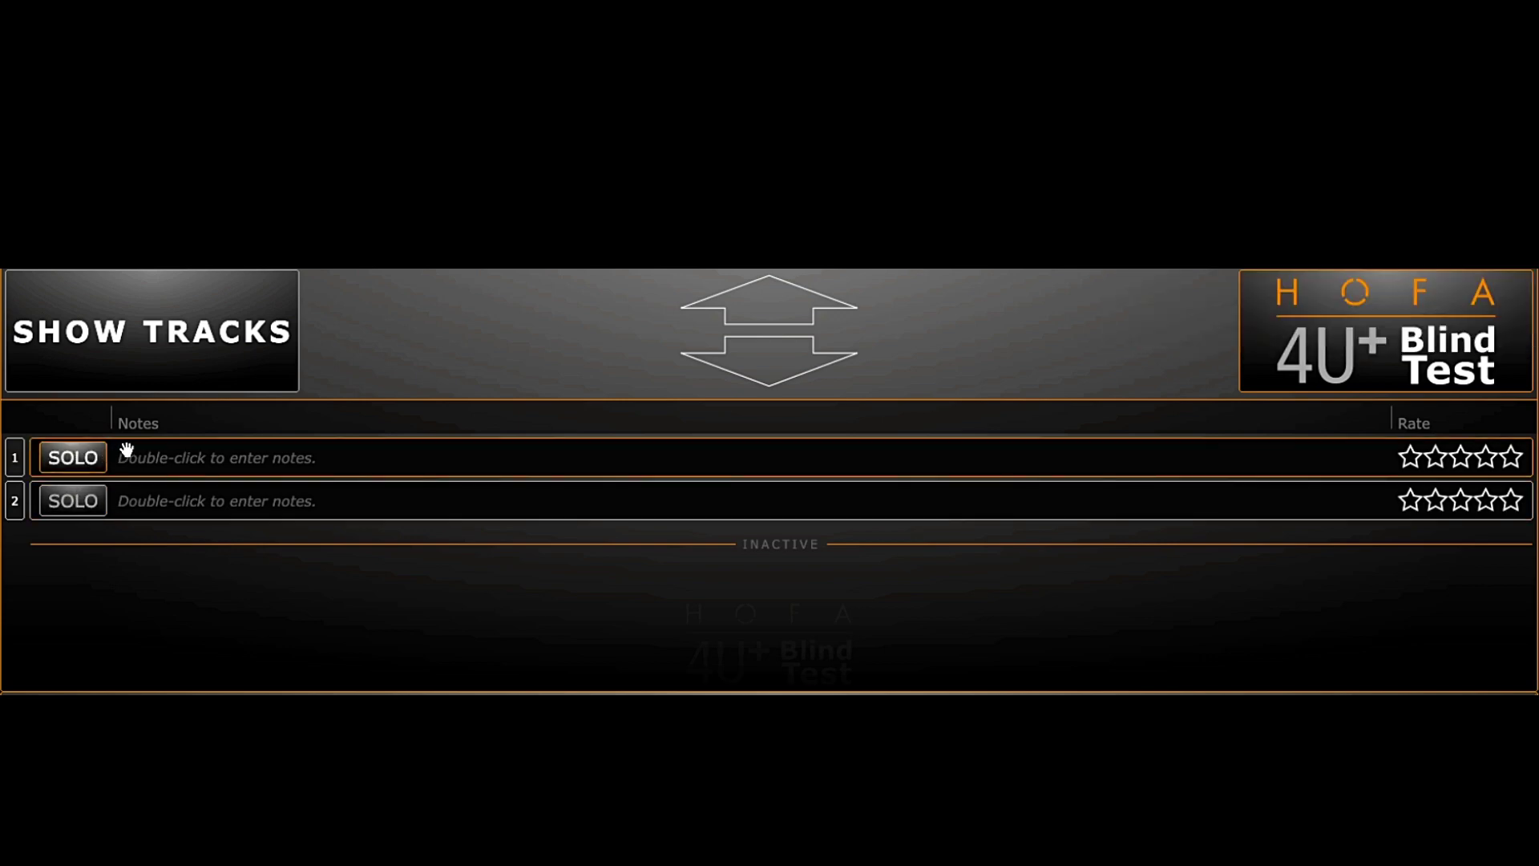
- Label hidden track 1 with the note "os" and show the tracks to check the guess
double_click(165, 457)
text(os)
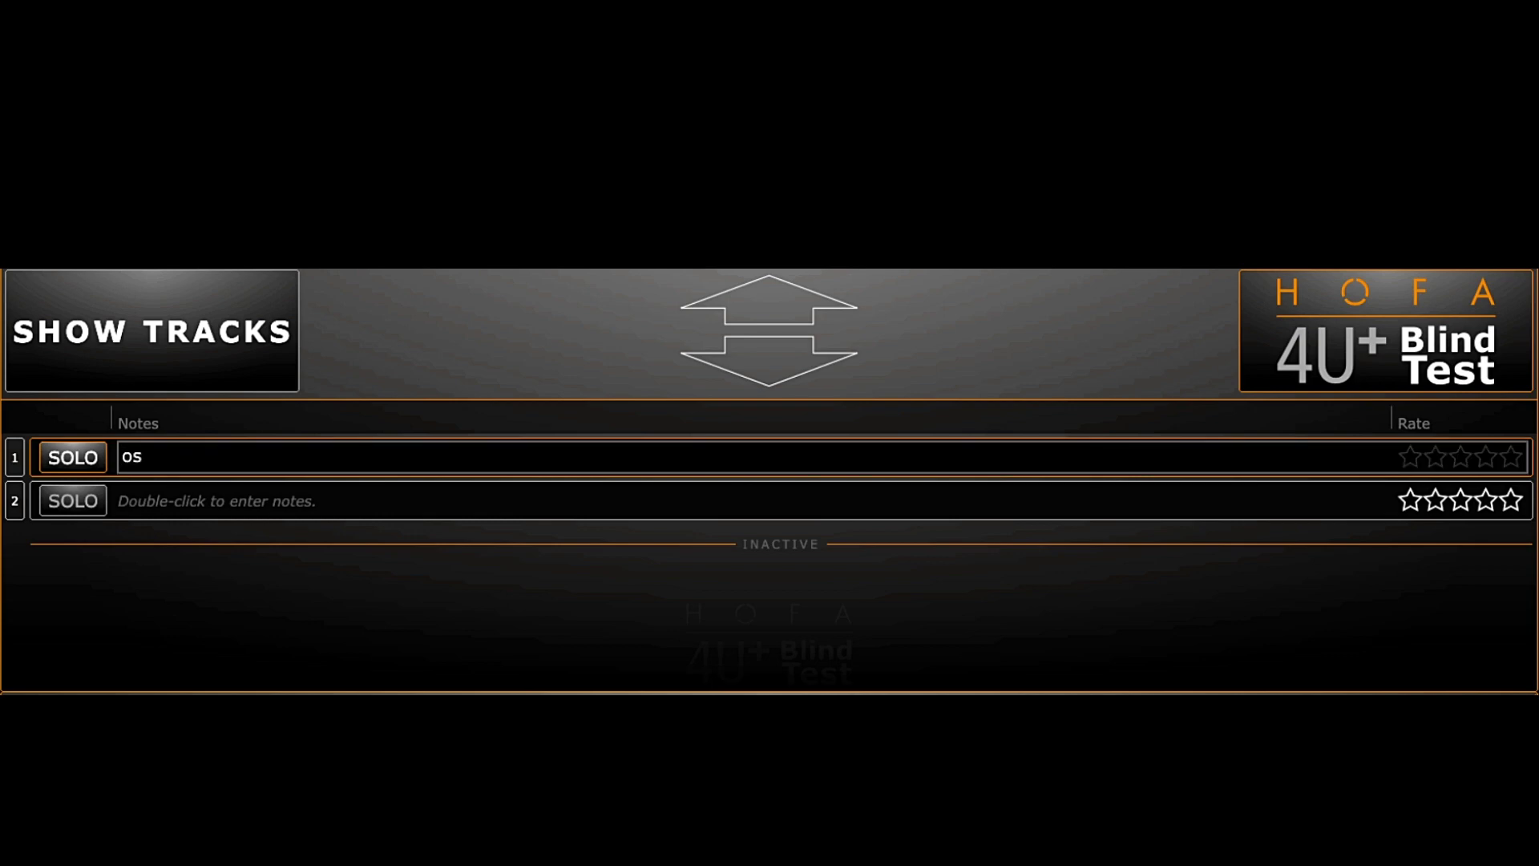
click(152, 337)
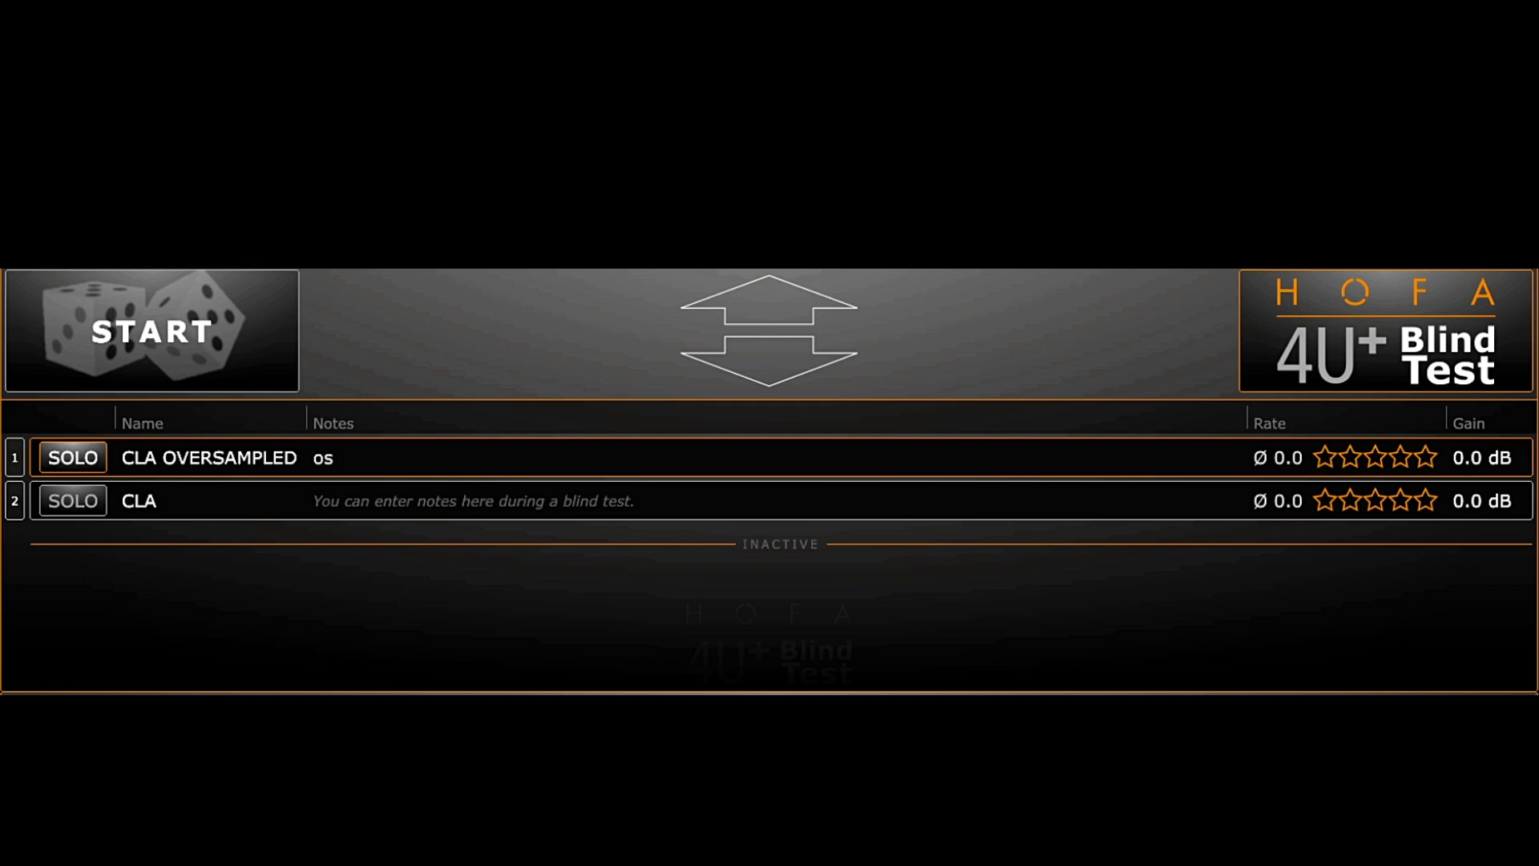
- Switch the solo repeatedly between the revealed CLA and CLA OVERSAMPLED tracks to hear the effect of oversampling
key(Down)
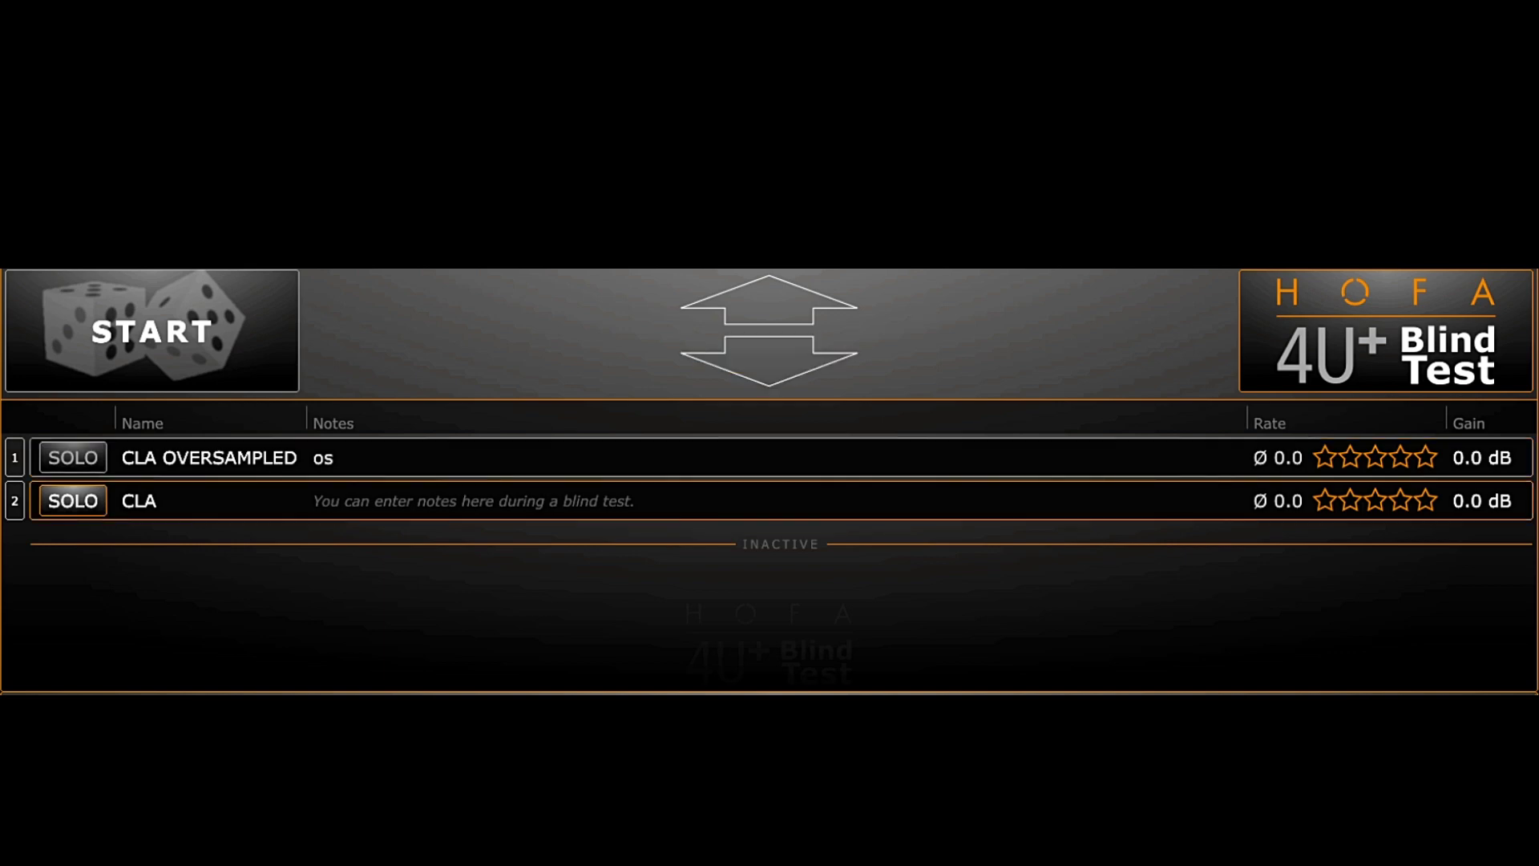
key(Up)
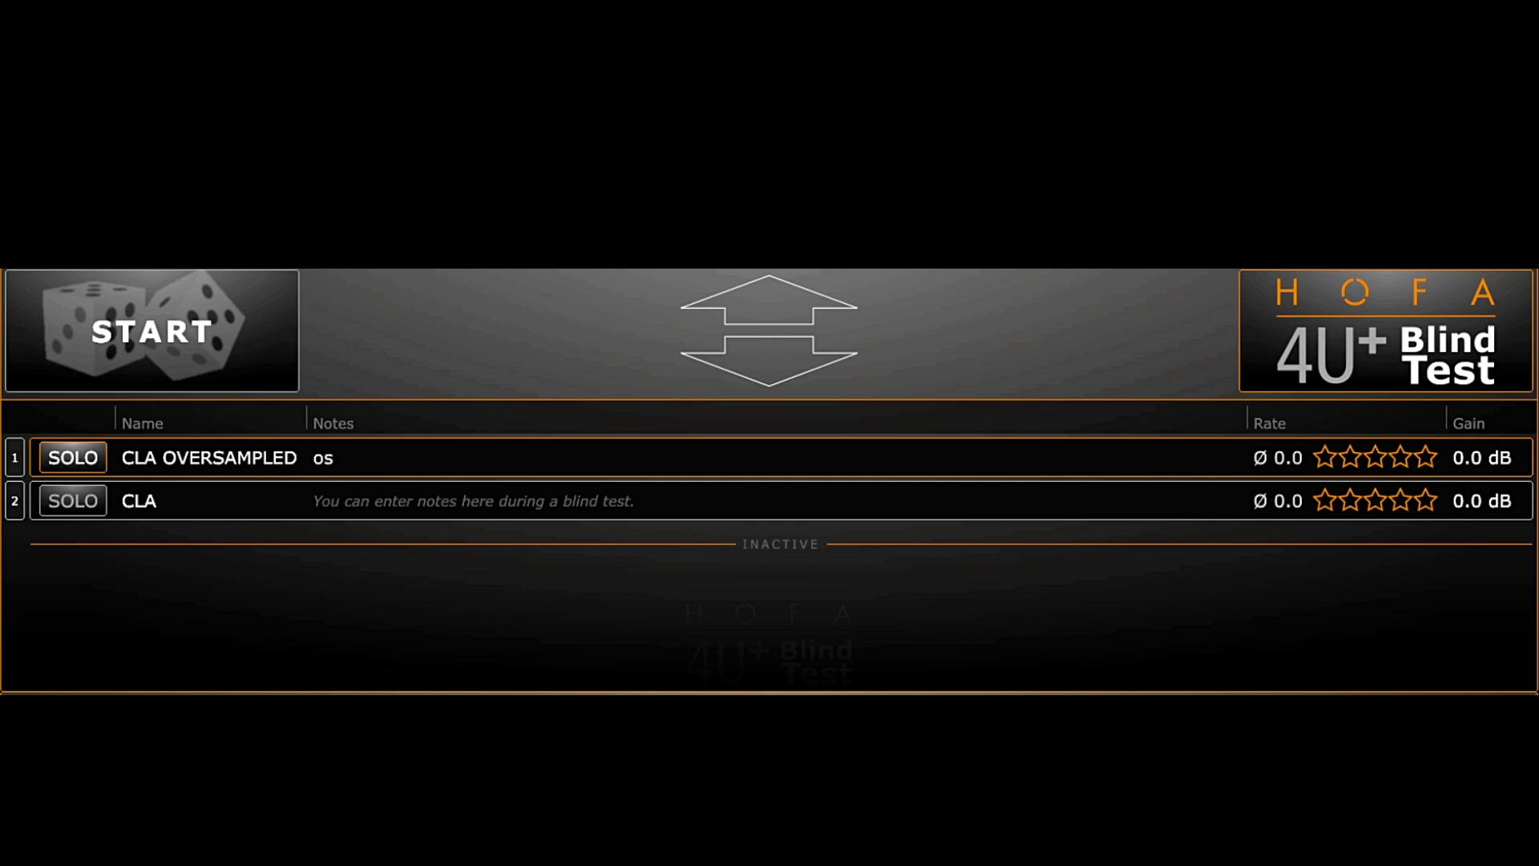
key(Down)
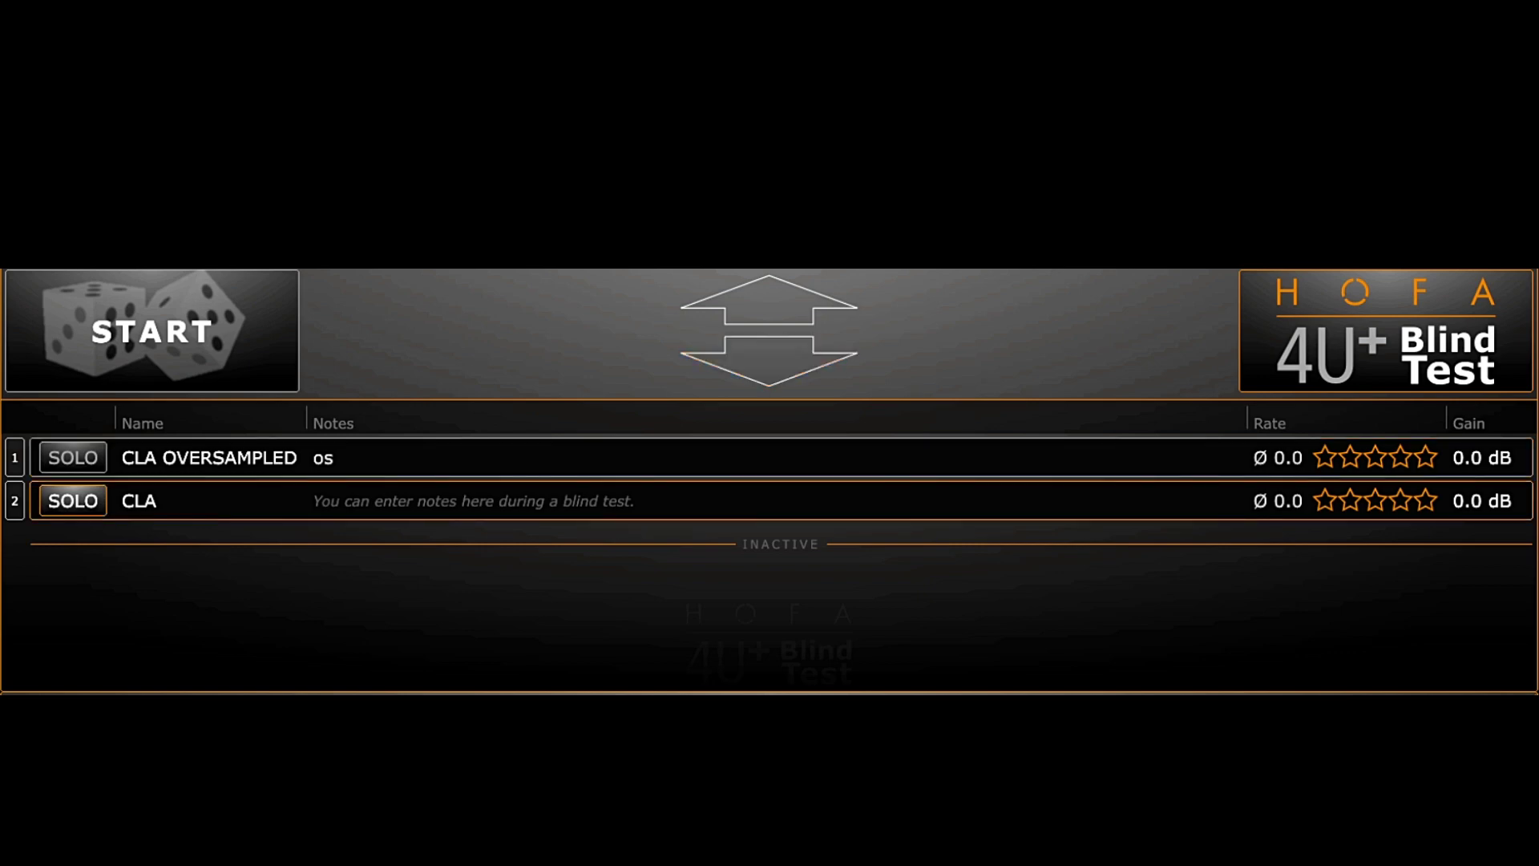
key(Up)
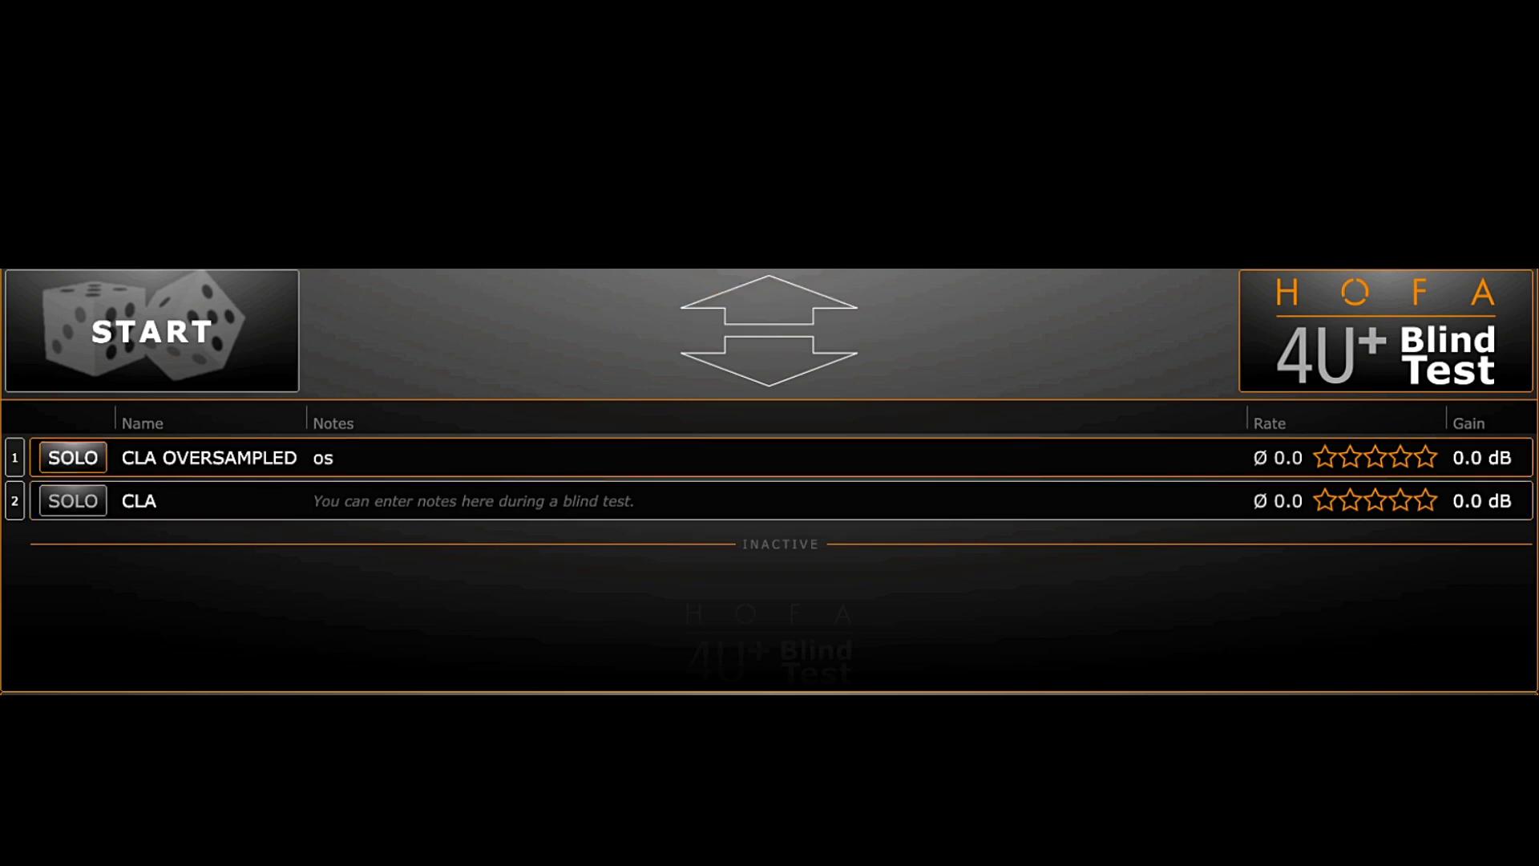
key(Down)
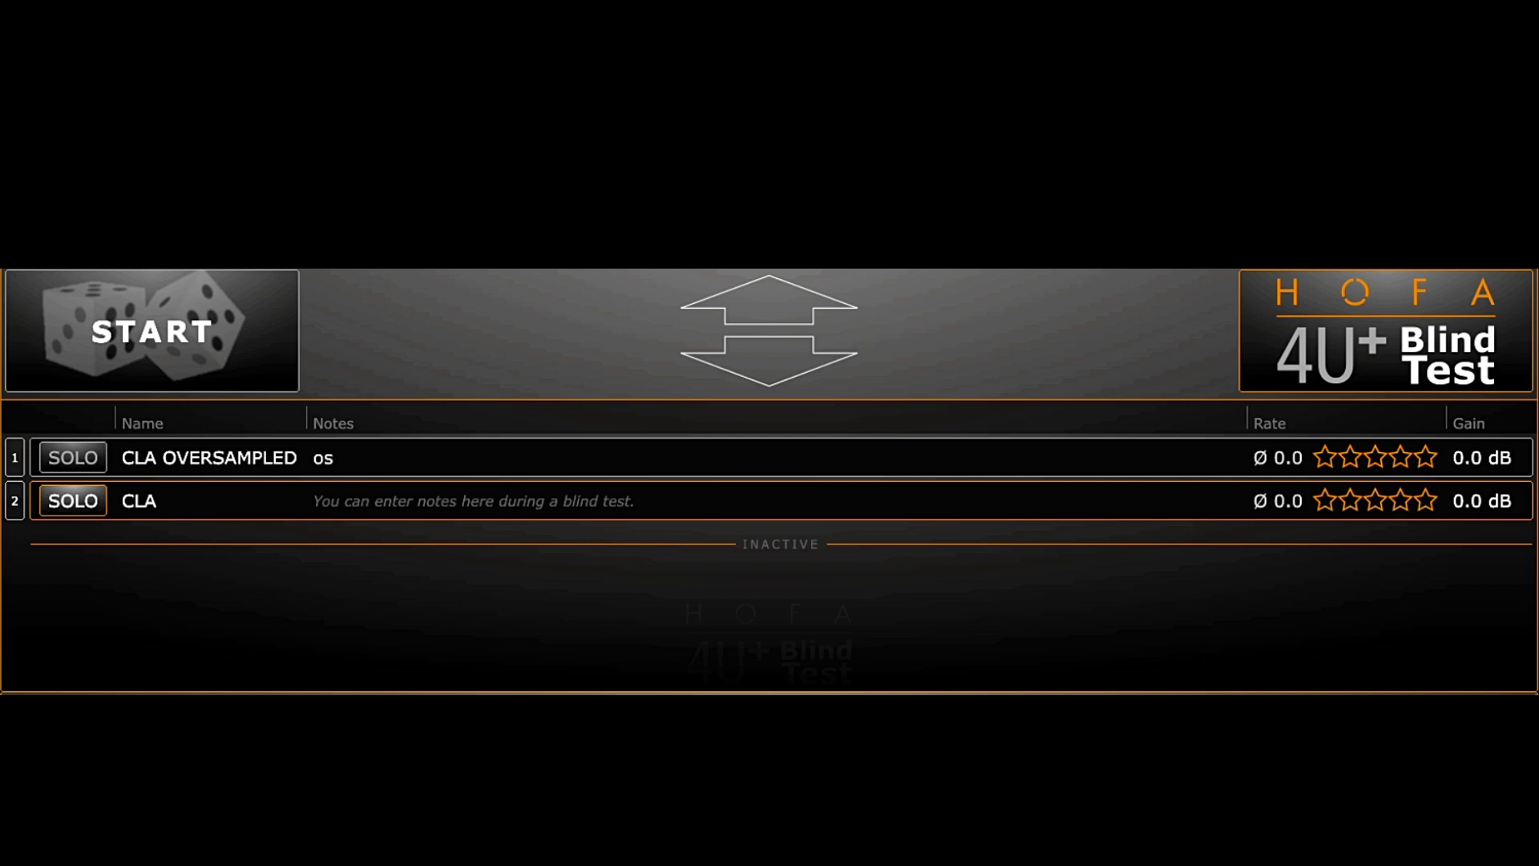
key(Up)
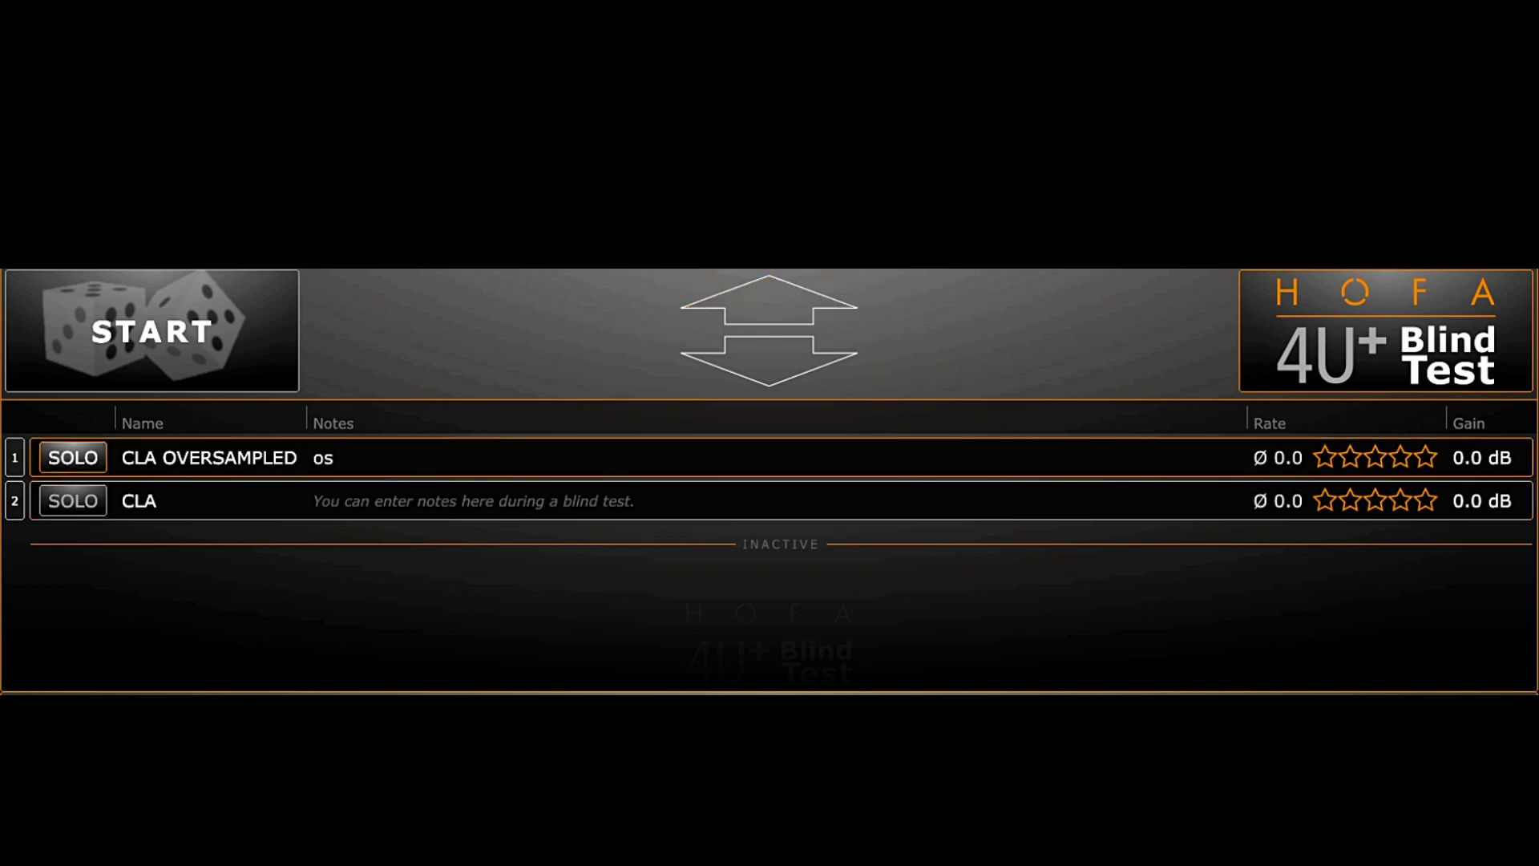
key(Down)
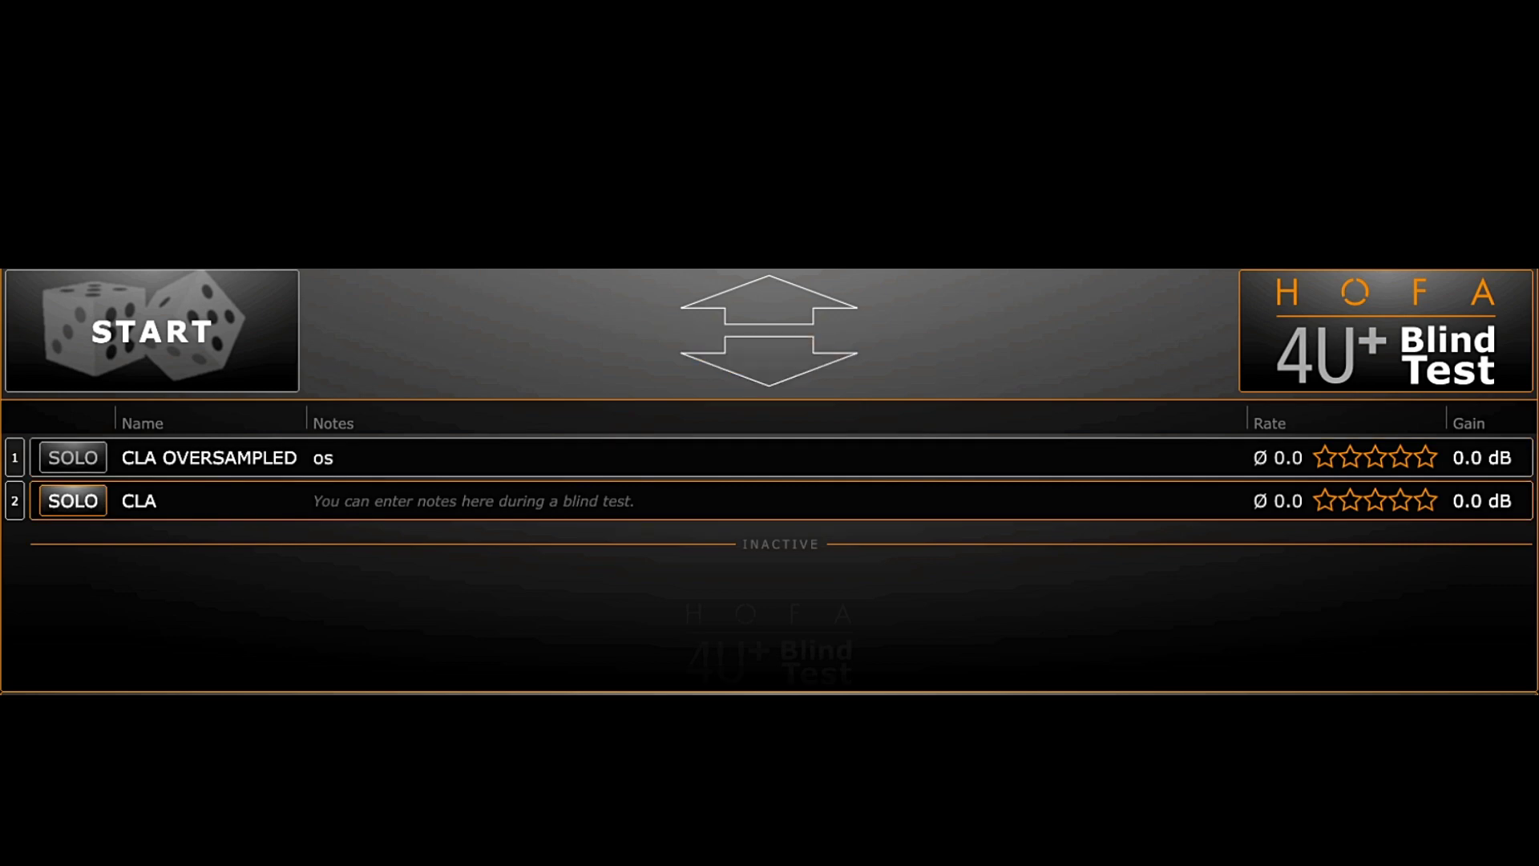
key(Up)
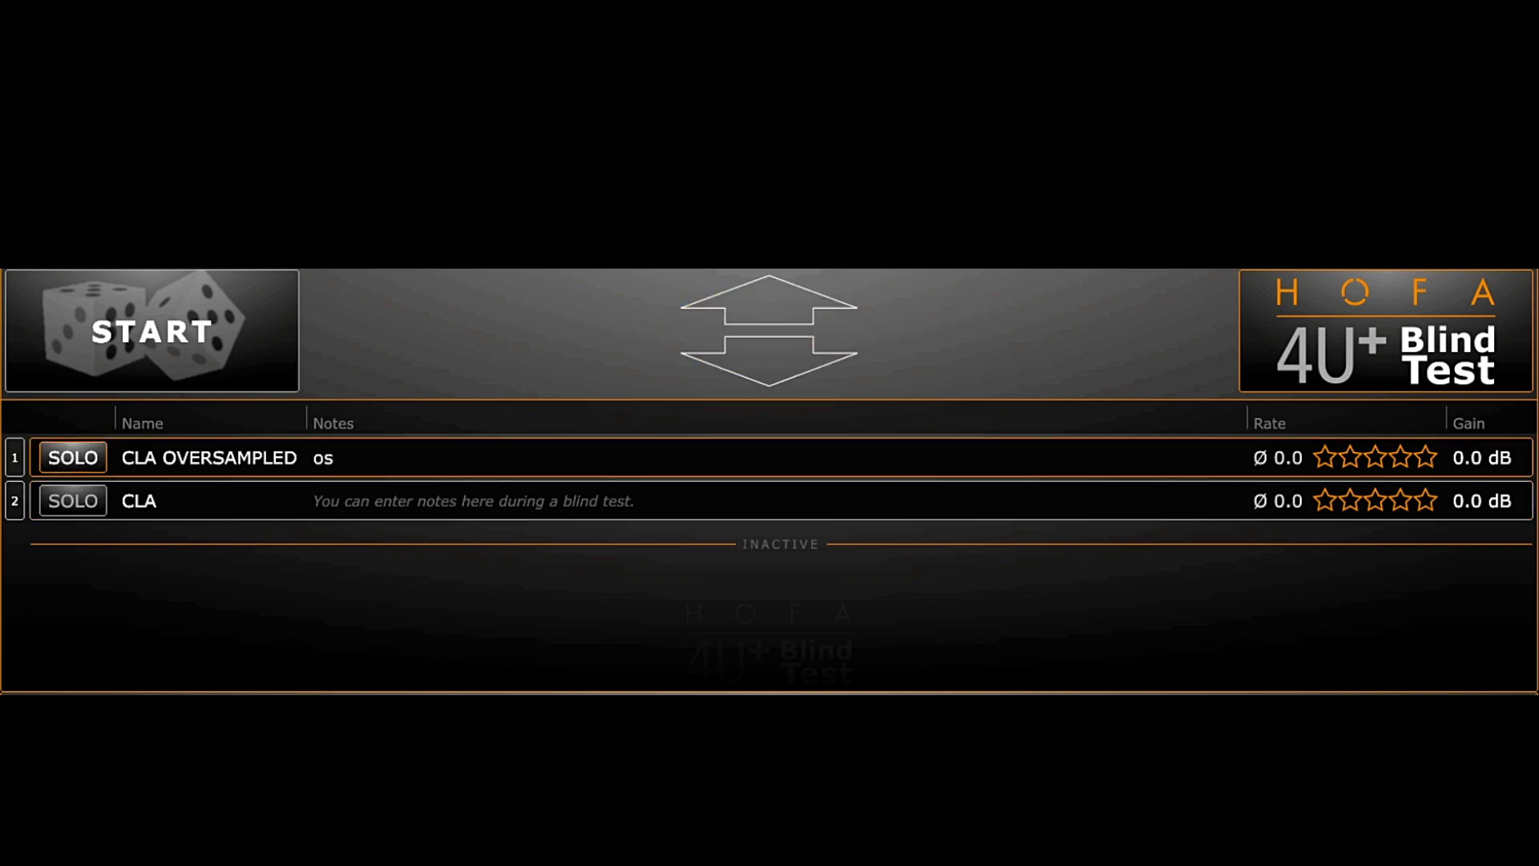